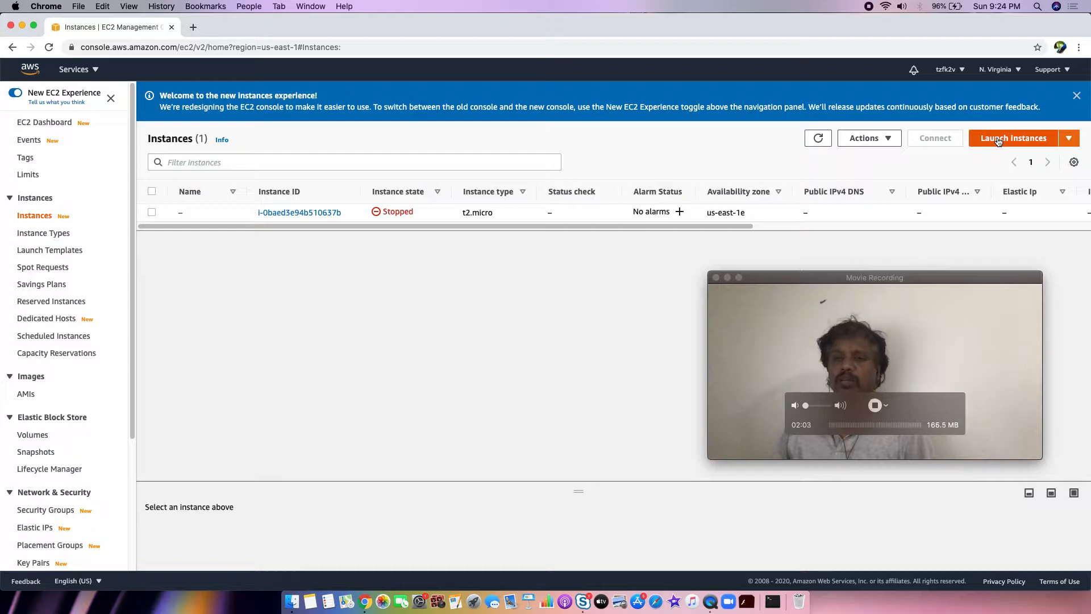
- Start launching a new instance and select the Amazon Linux AMI 2018.03.0 (HVM), SSD Volume Type image
left_click(998, 139)
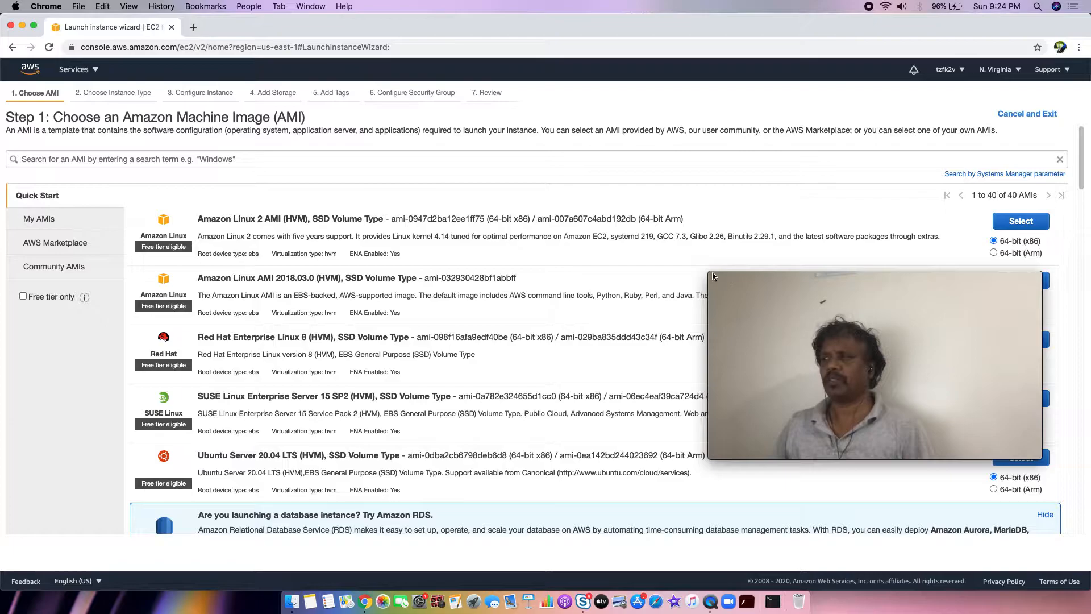
left_click_drag(710, 272, 734, 91)
left_click_drag(954, 237, 941, 219)
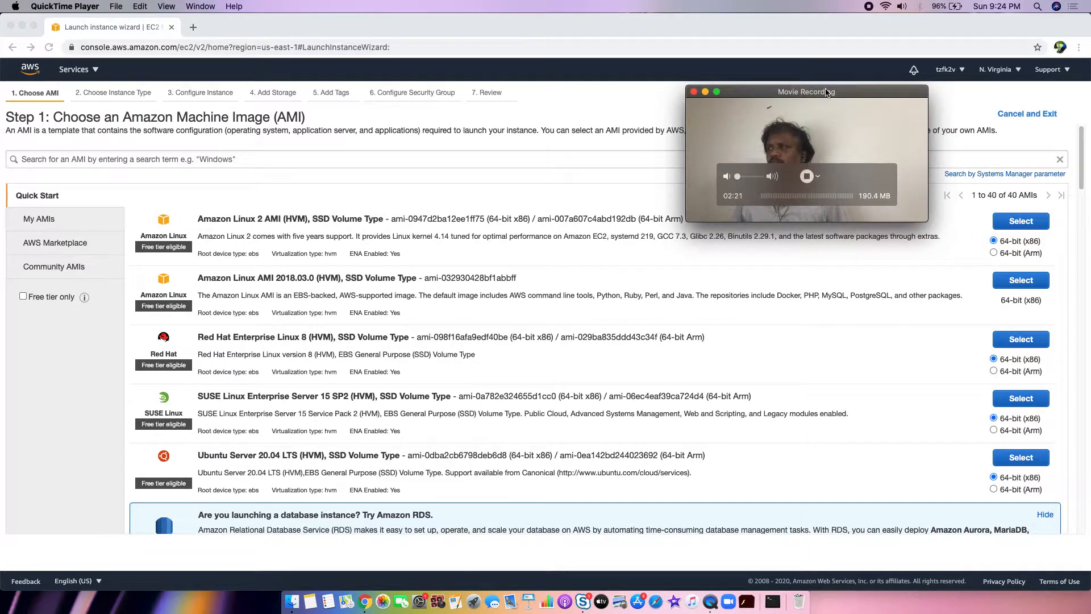
left_click_drag(823, 96, 824, 85)
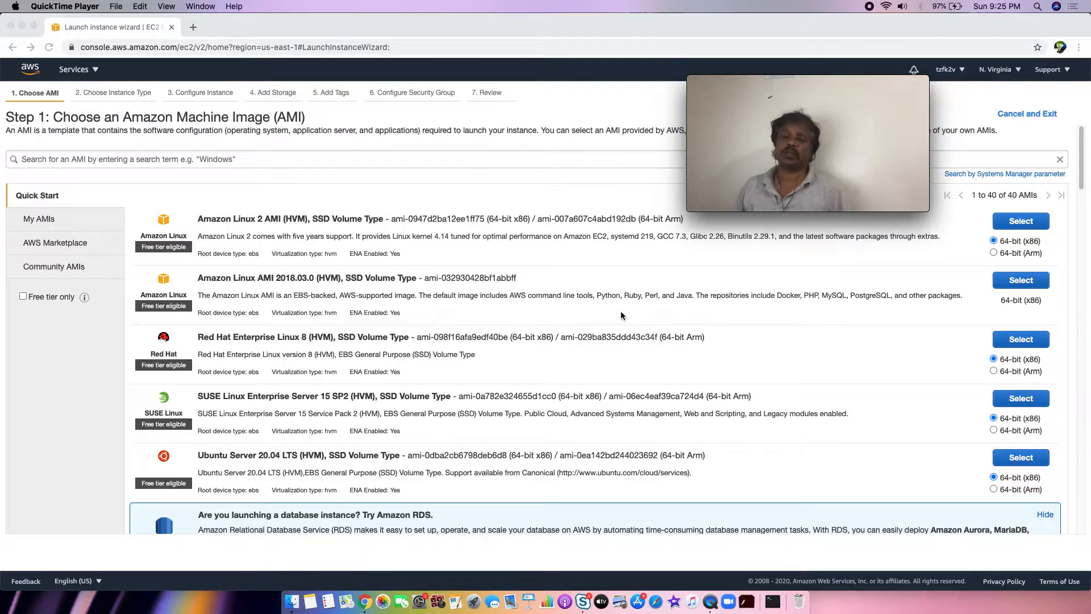
left_click(1019, 285)
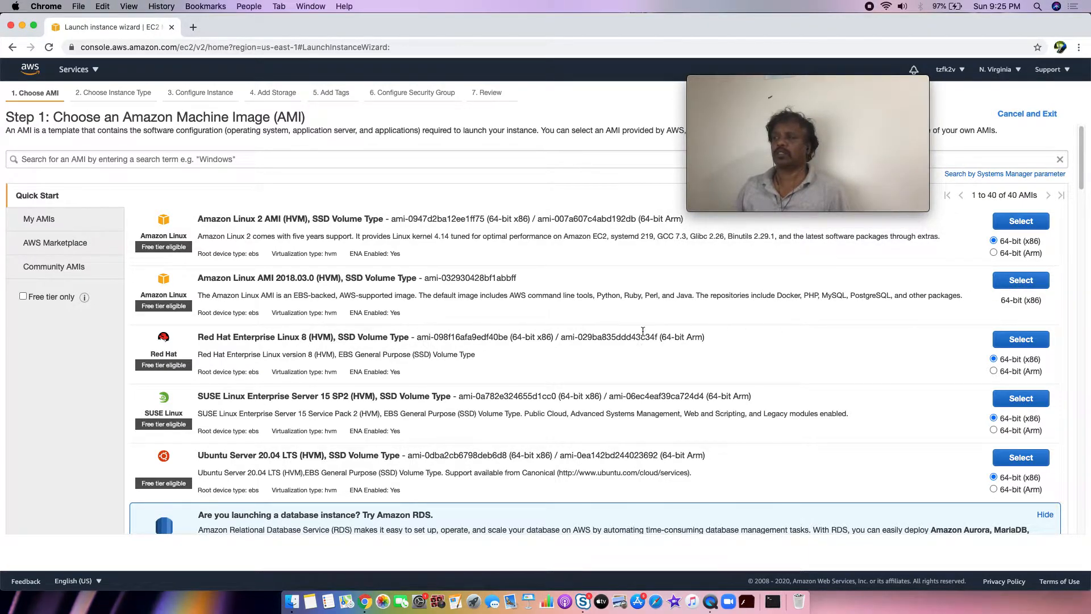
left_click(1020, 281)
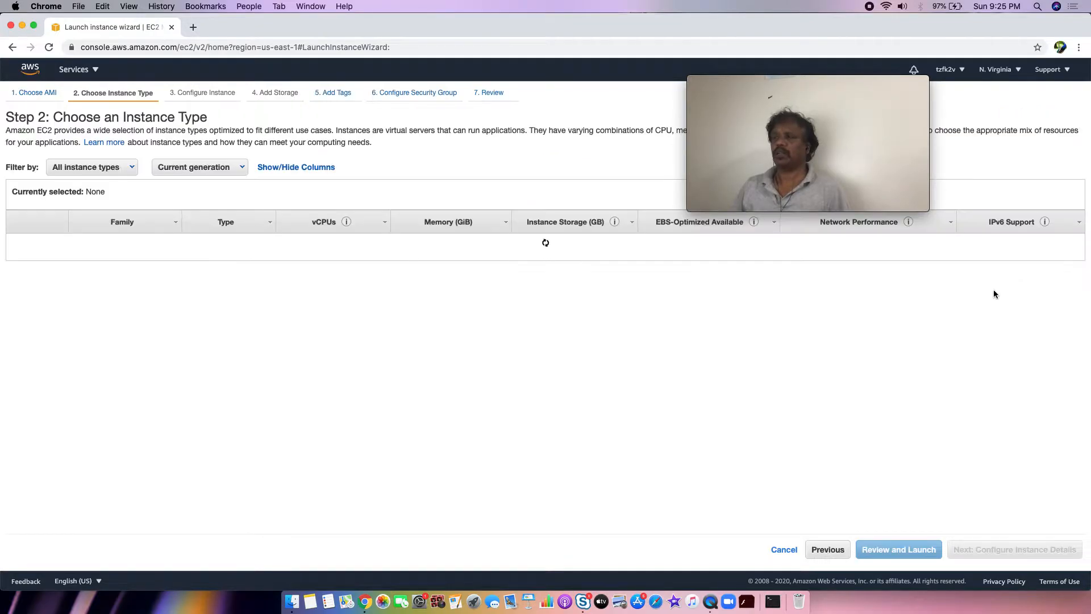
- Review the free-tier details of the t2.micro instance type, keep it selected and continue to the instance details
mouse_move(225, 289)
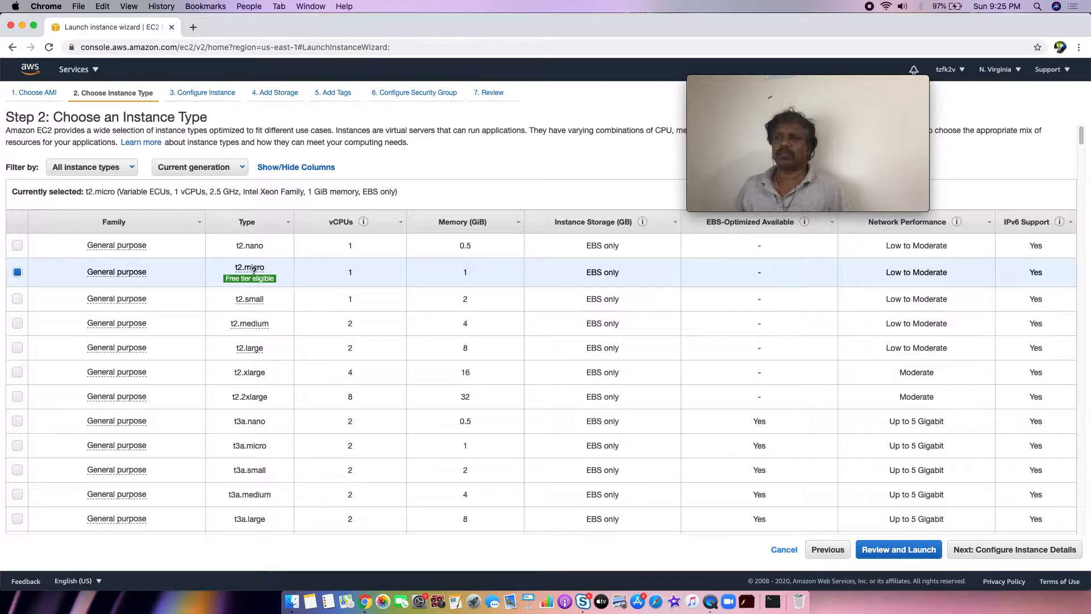
mouse_move(286, 285)
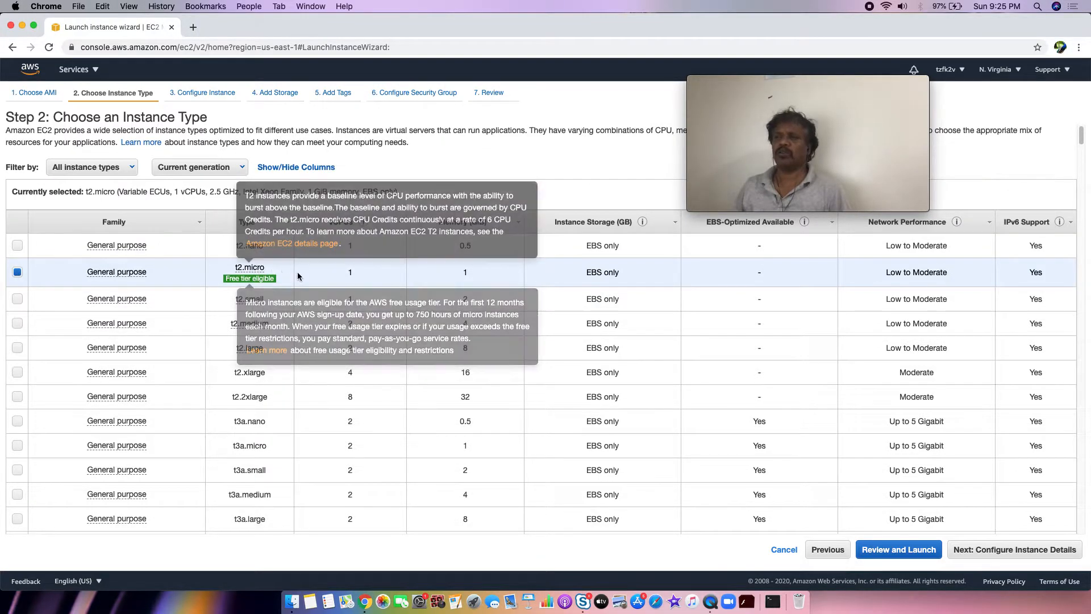
mouse_move(247, 267)
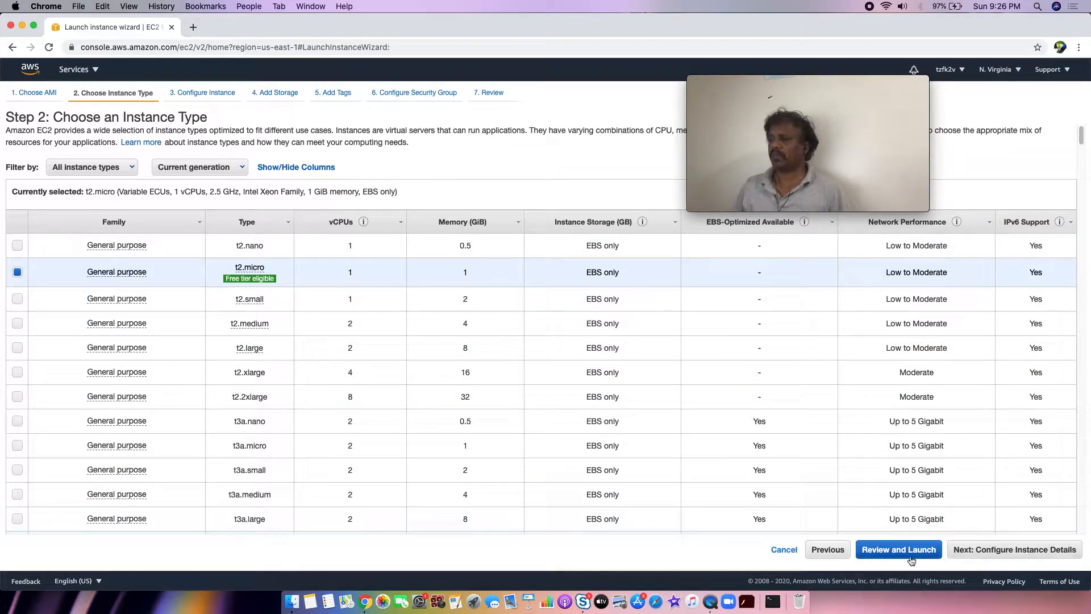
left_click(1008, 550)
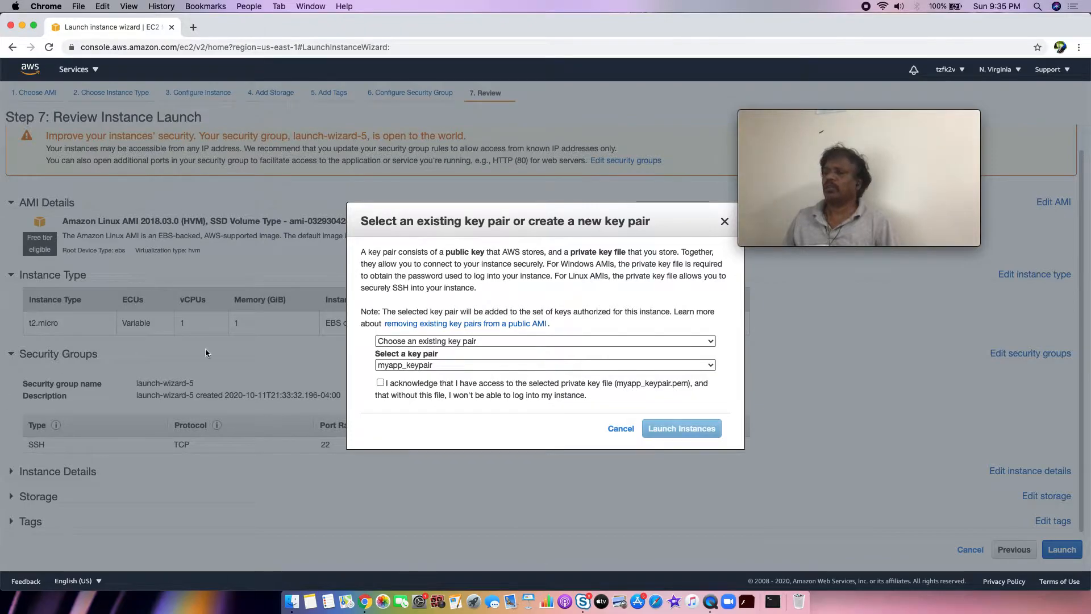
left_click(484, 341)
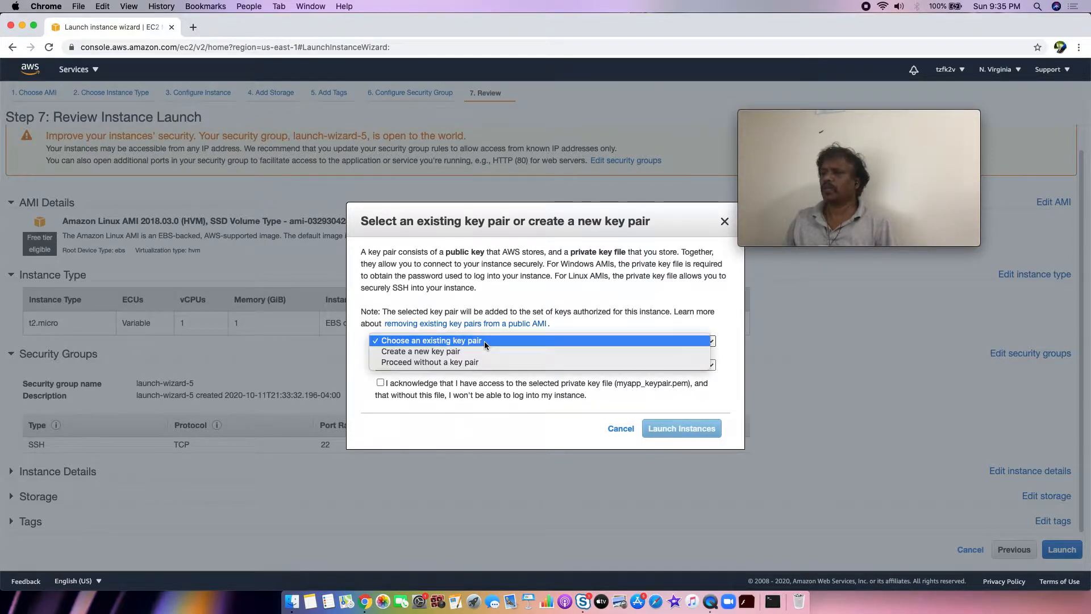
left_click(484, 341)
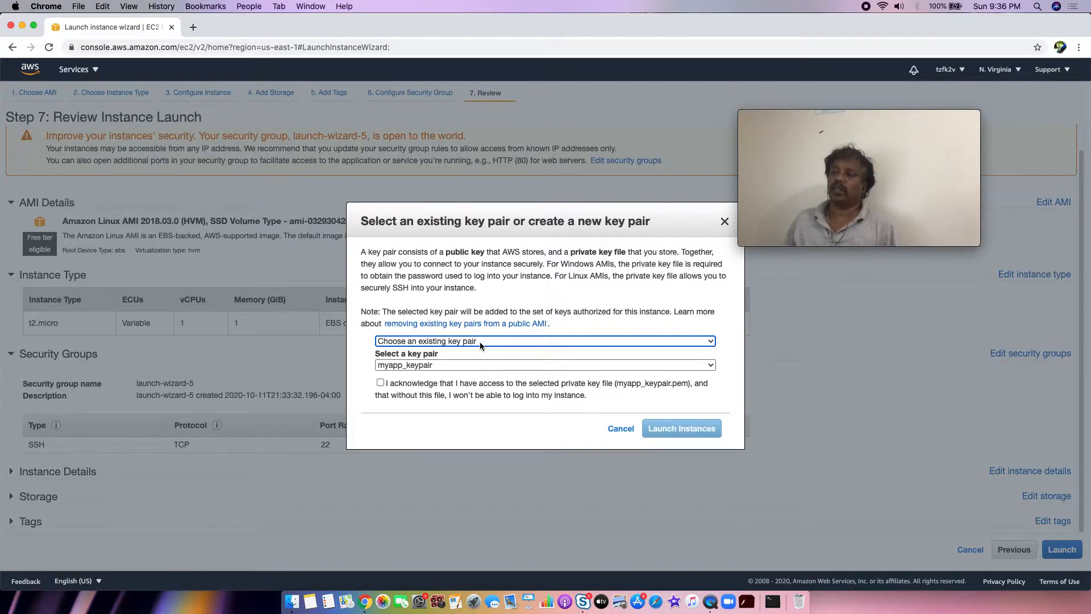
left_click(480, 339)
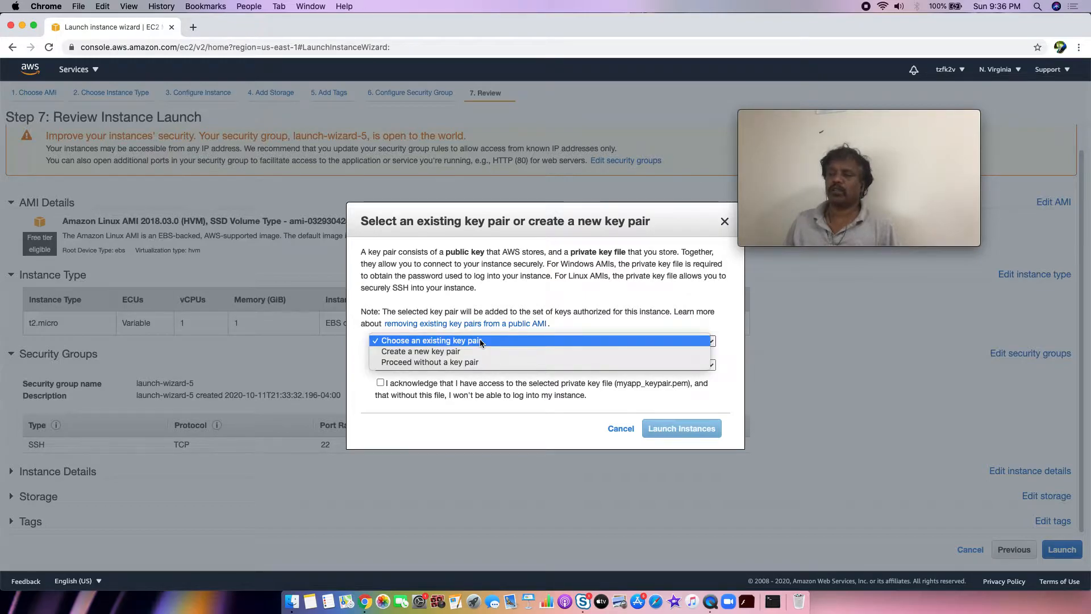
left_click(479, 340)
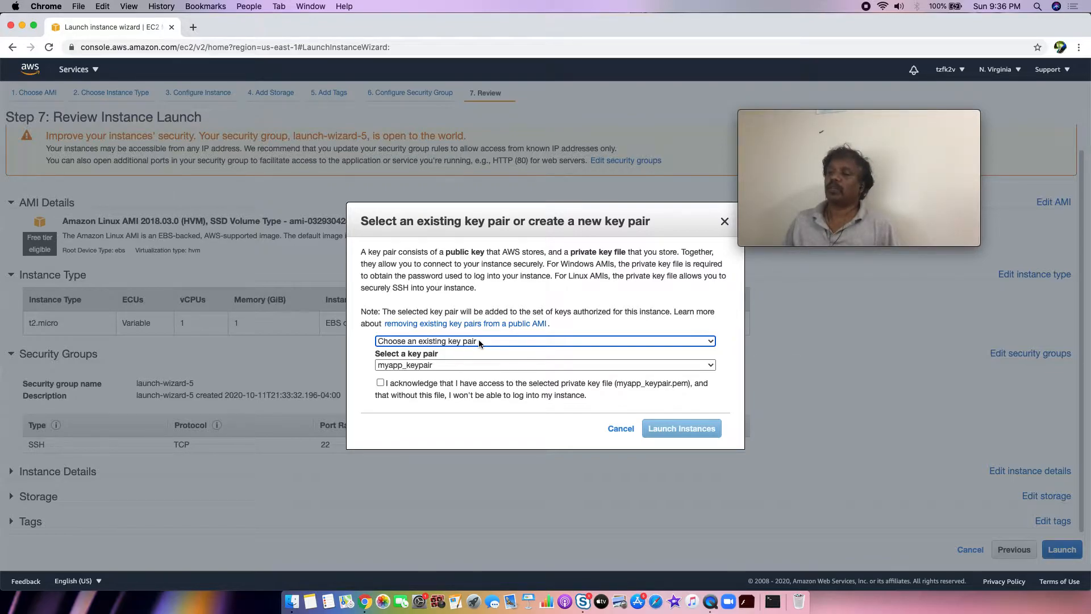
left_click(479, 342)
left_click(479, 340)
- Choose to create a new key pair named mylinux-keypair and download its private key file
left_click(478, 340)
left_click(465, 352)
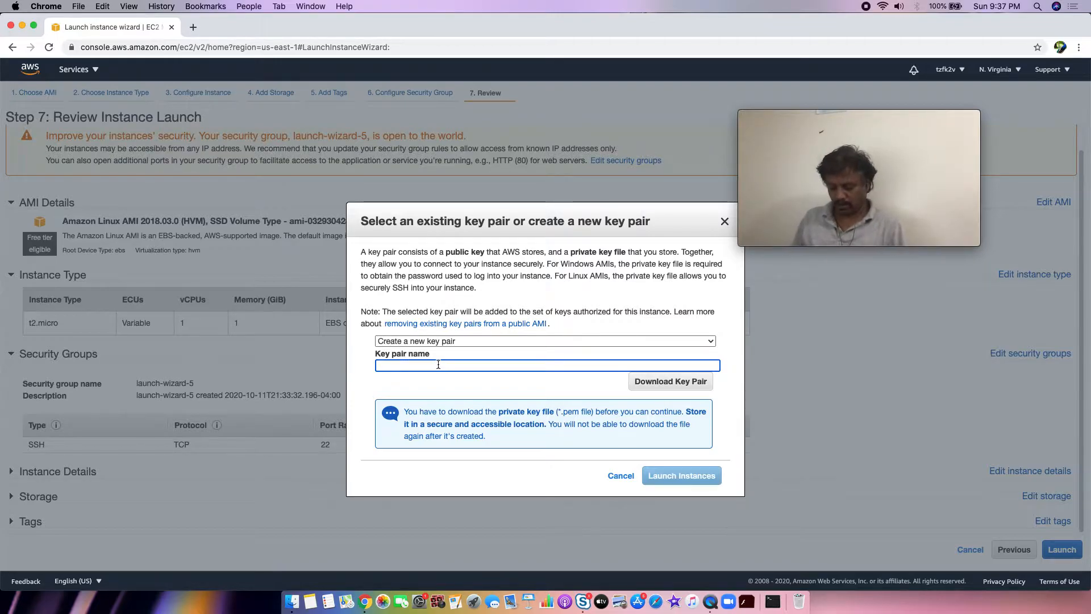
type("my")
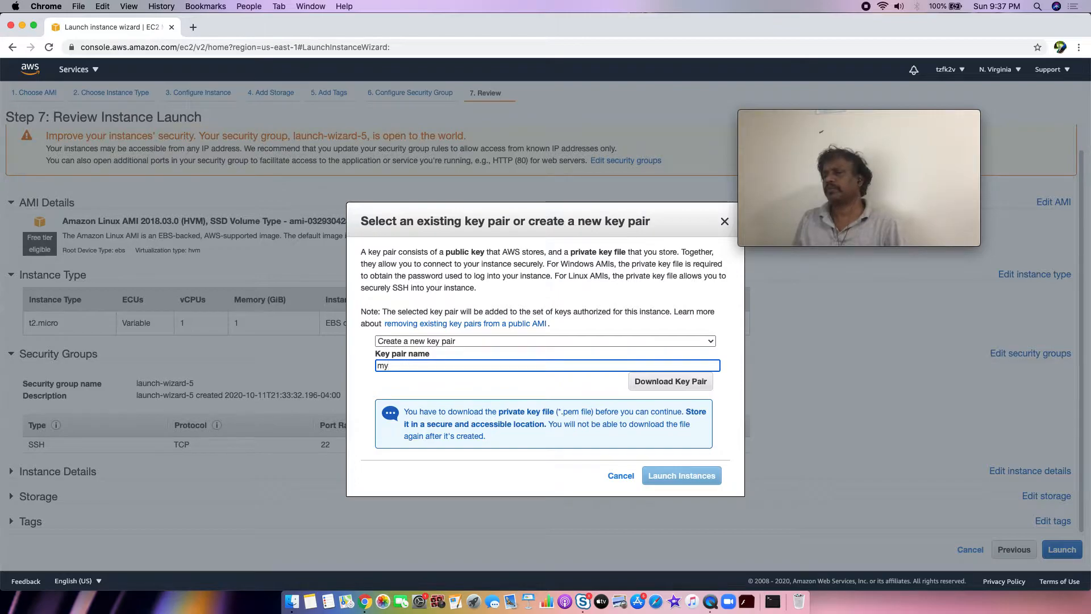
type("sinux-k")
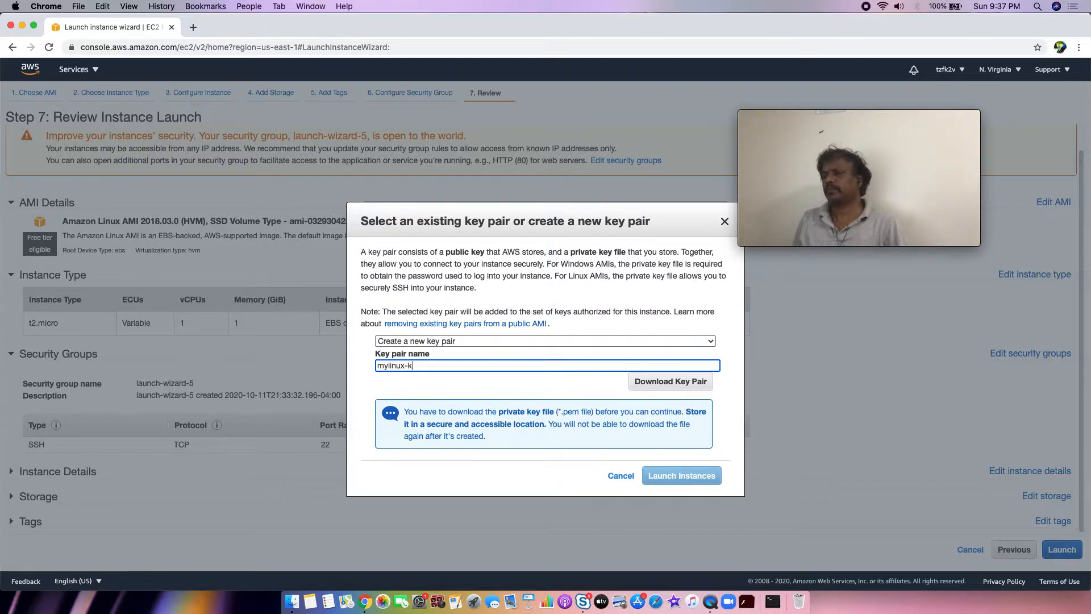
type("eypair")
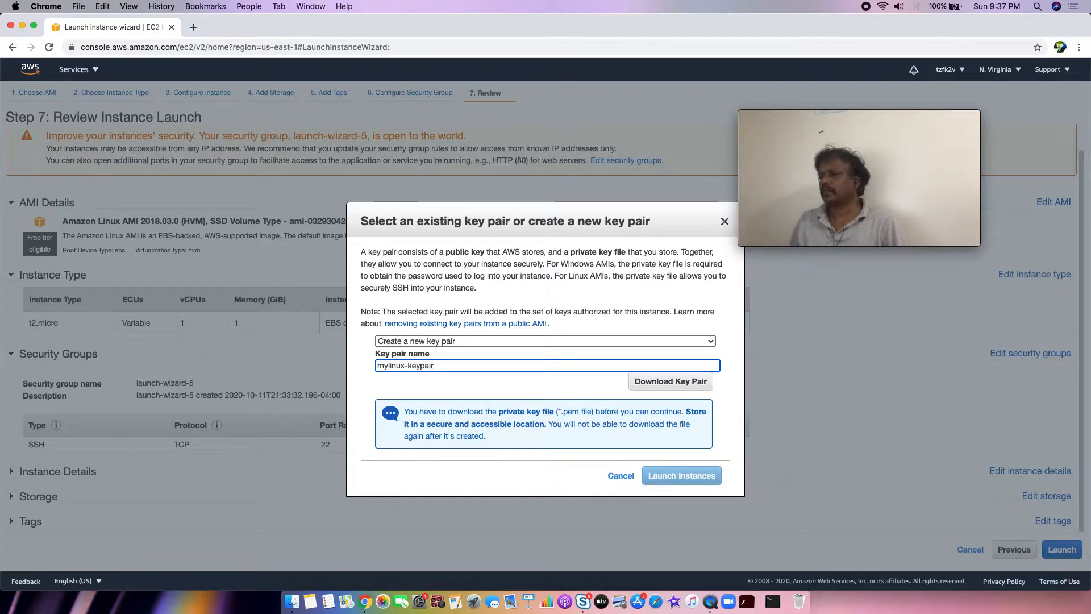
left_click(682, 387)
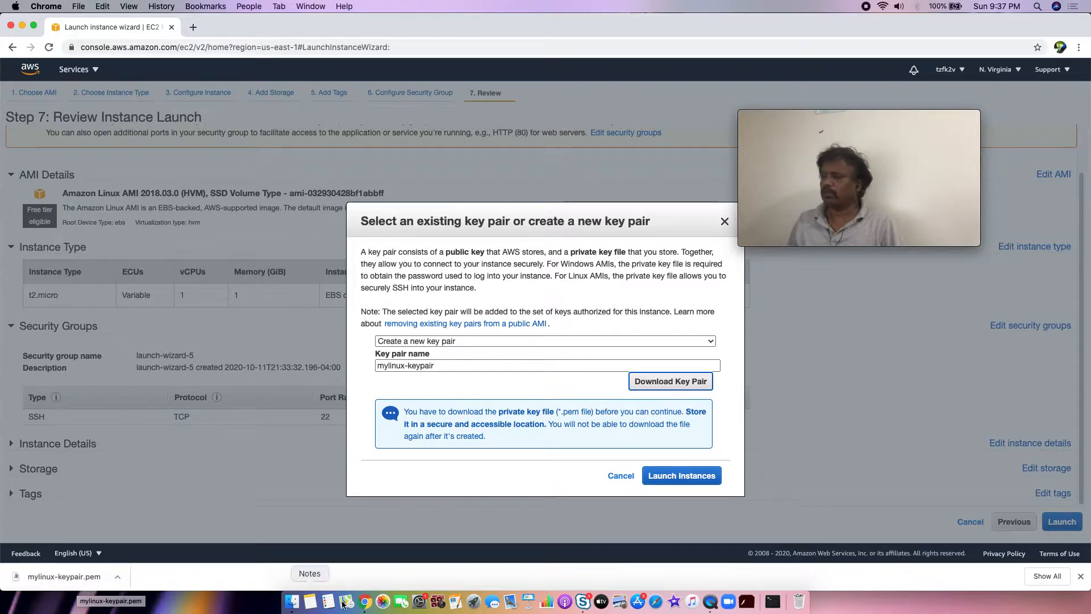
- Locate the downloaded mylinux-keypair.pem file in Finder, then return to the instance launch wizard
left_click(1053, 581)
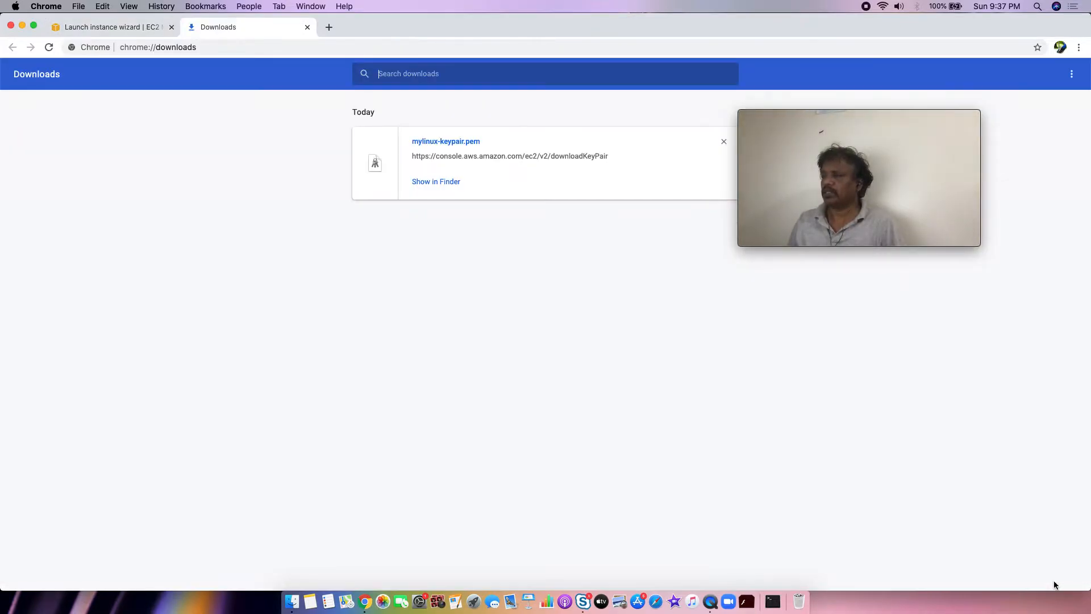
left_click(446, 188)
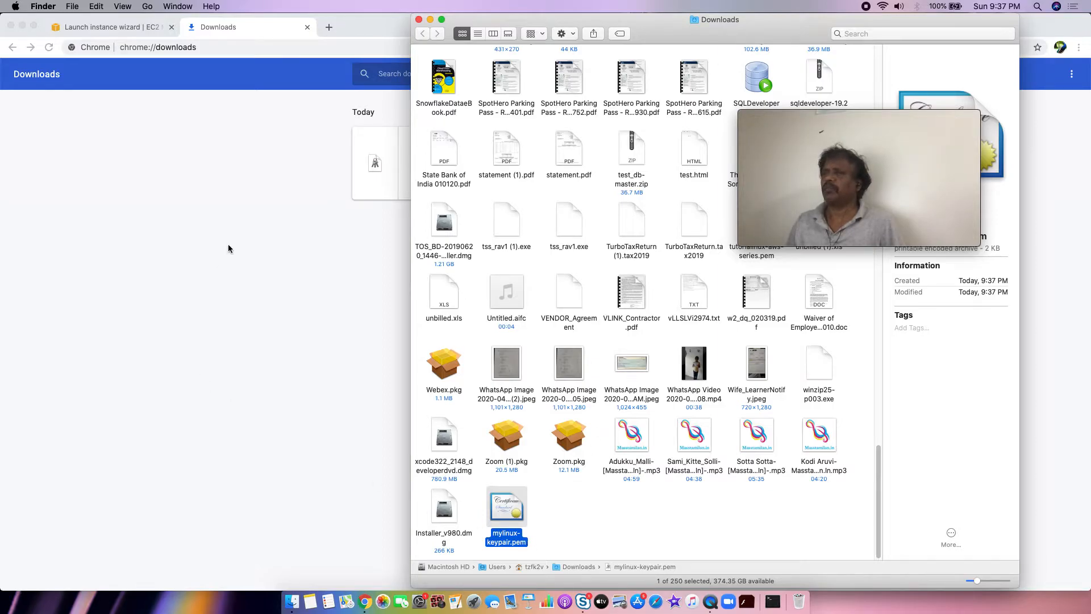
left_click(106, 28)
left_click(107, 29)
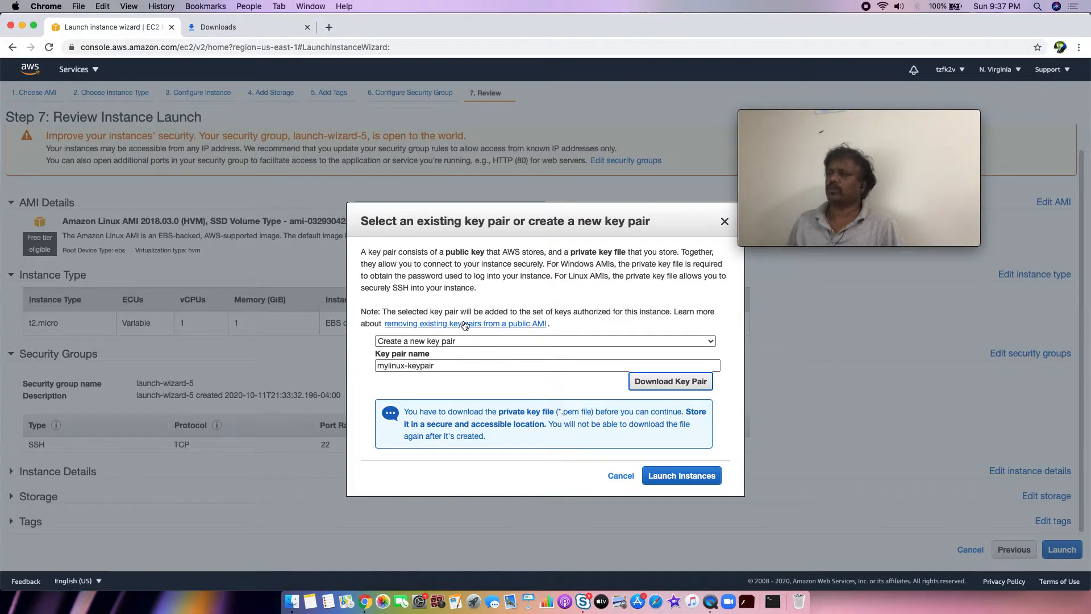
- Launch the instance with the new key pair and open the list of instances
left_click(677, 480)
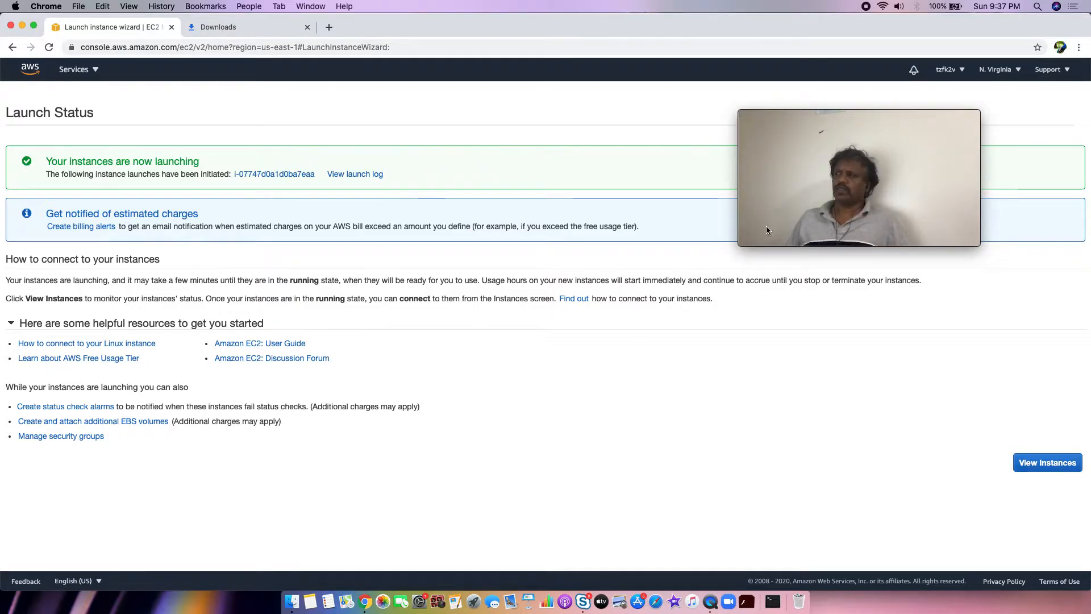
mouse_move(771, 154)
left_click_drag(820, 116, 779, 320)
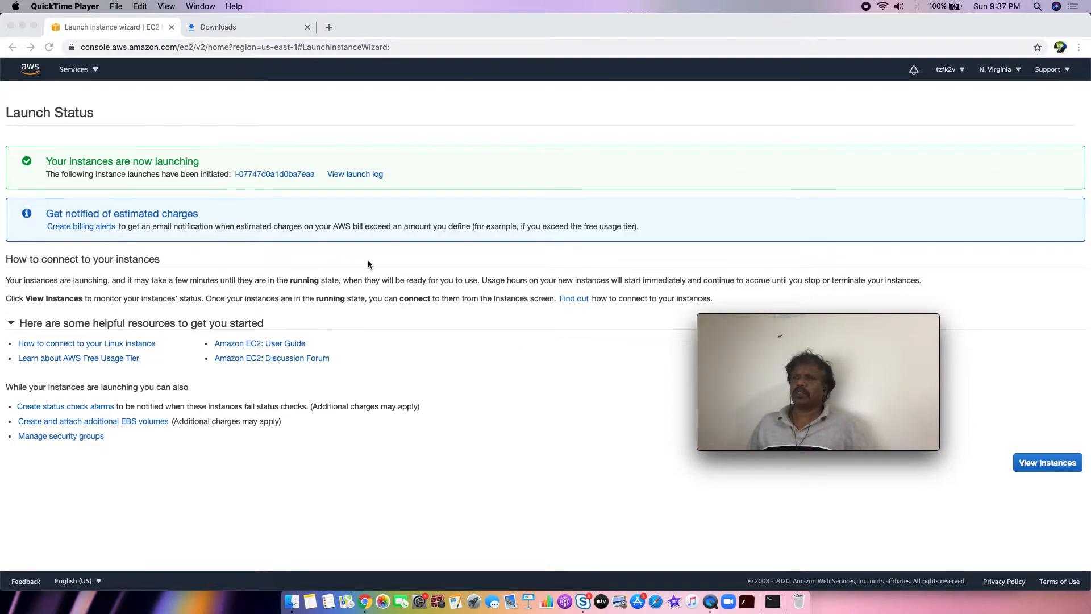
left_click(1060, 470)
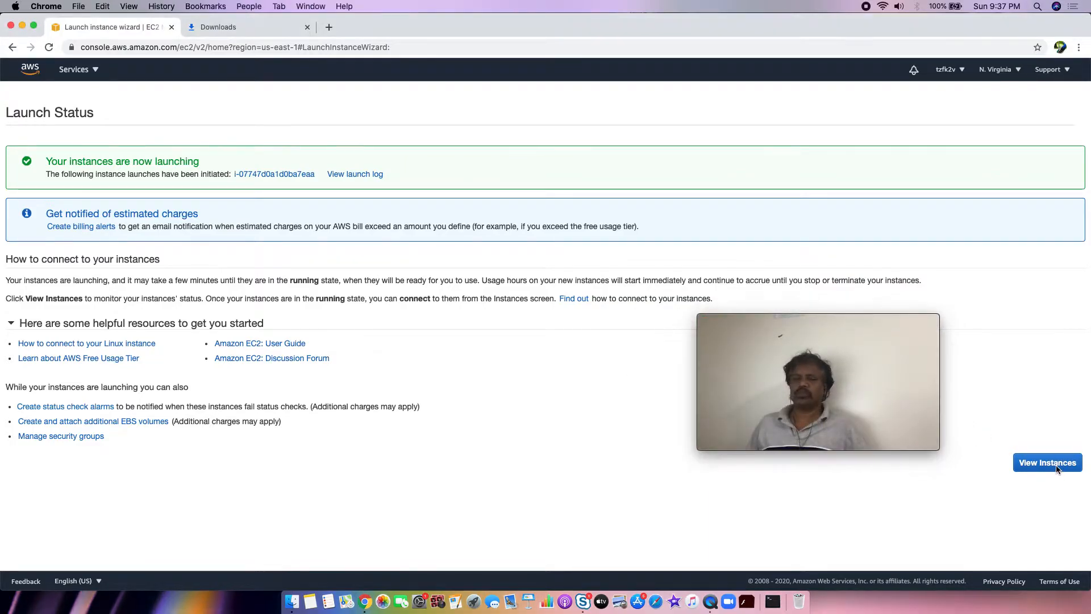
left_click(1058, 467)
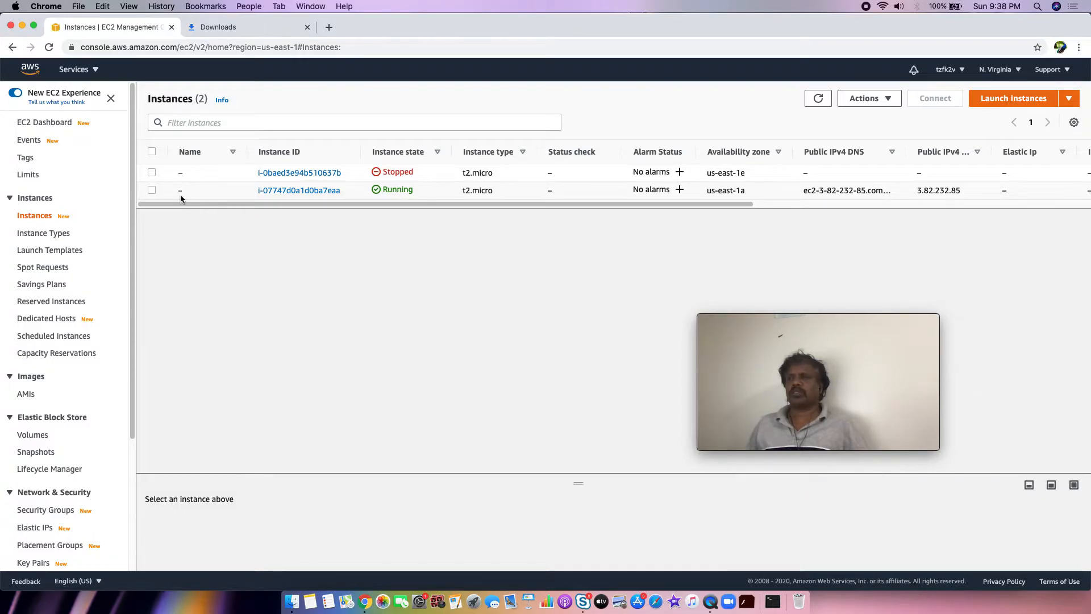
- Select the running t2.micro instance and open its SSH client connection instructions
left_click(151, 190)
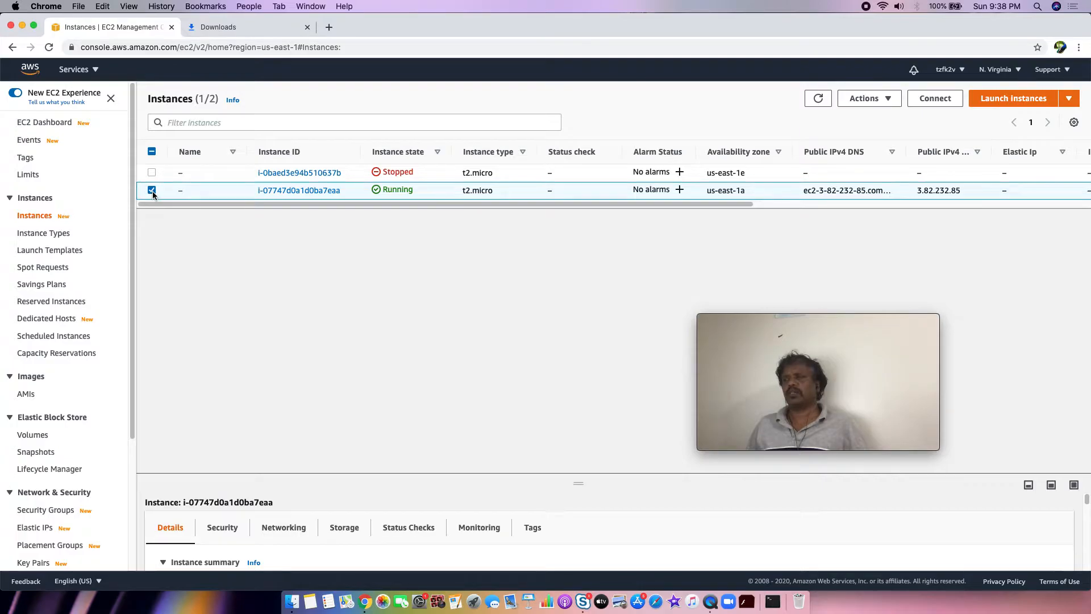
left_click(935, 99)
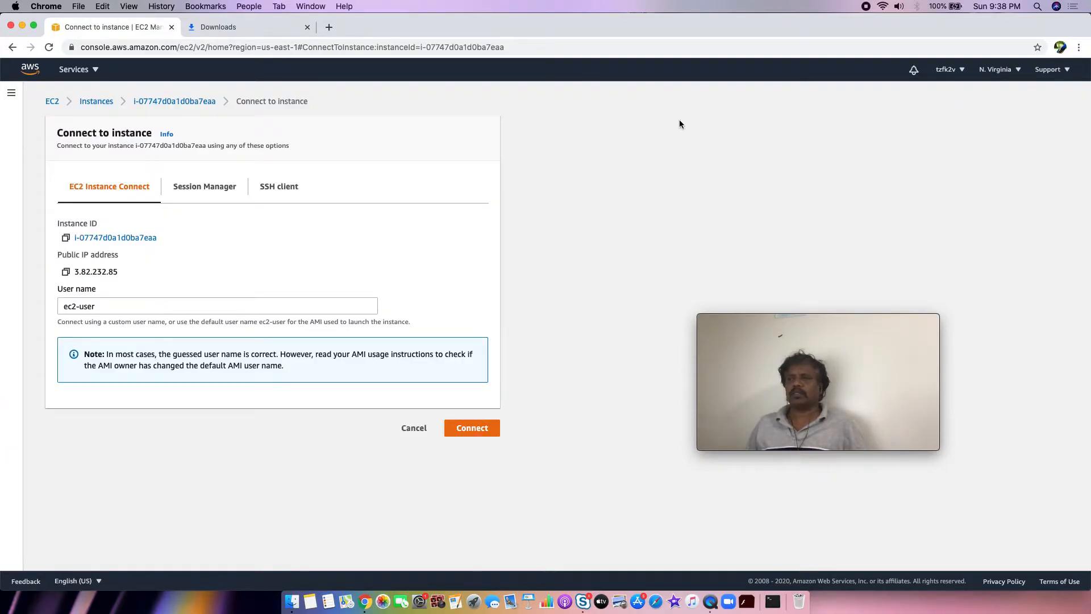
left_click(274, 188)
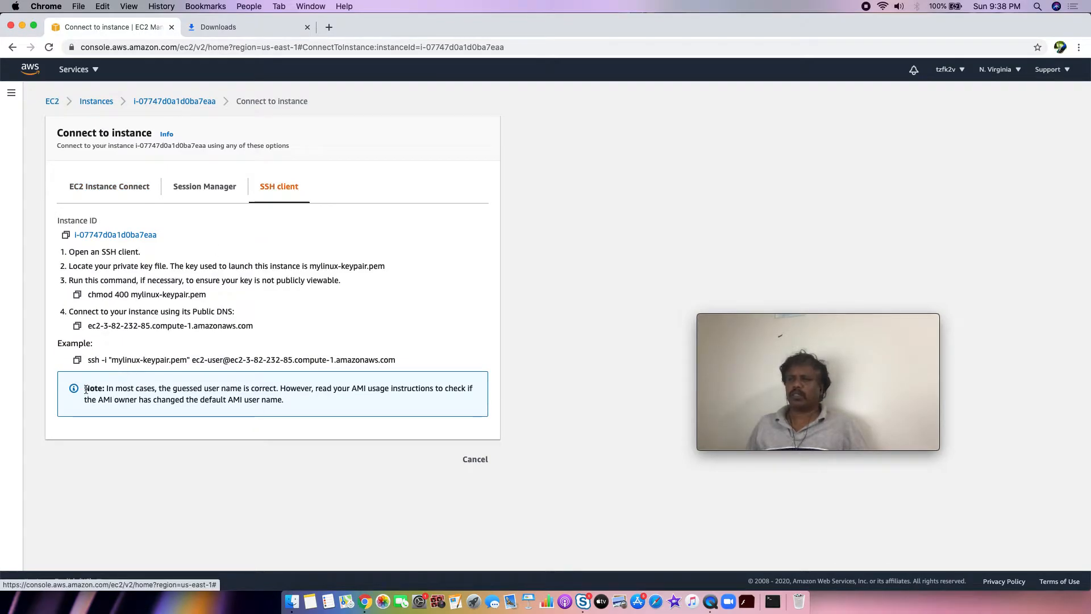
- Examine the SSH connection instructions, including the chmod 400 command and the example ssh command
left_click_drag(89, 360, 359, 361)
left_click(101, 375)
left_click_drag(88, 364, 404, 358)
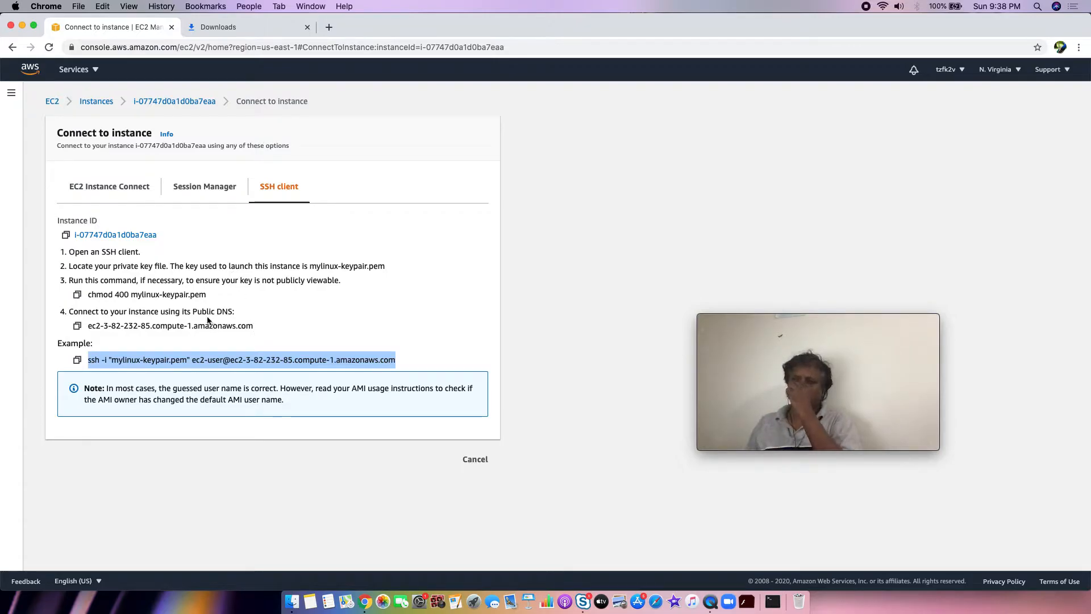
left_click_drag(88, 294, 214, 299)
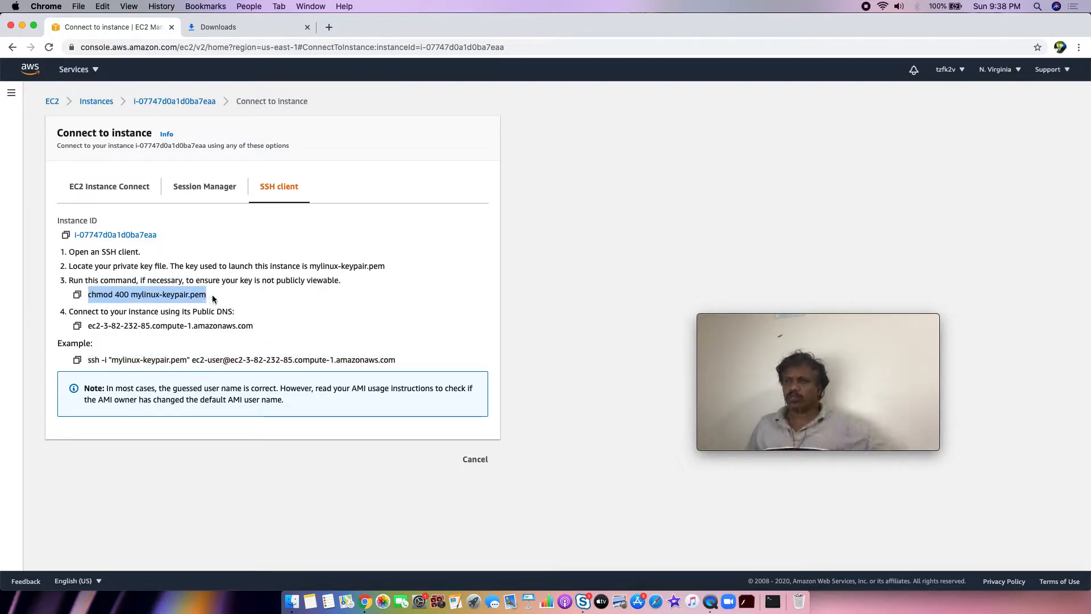
left_click_drag(56, 254, 241, 326)
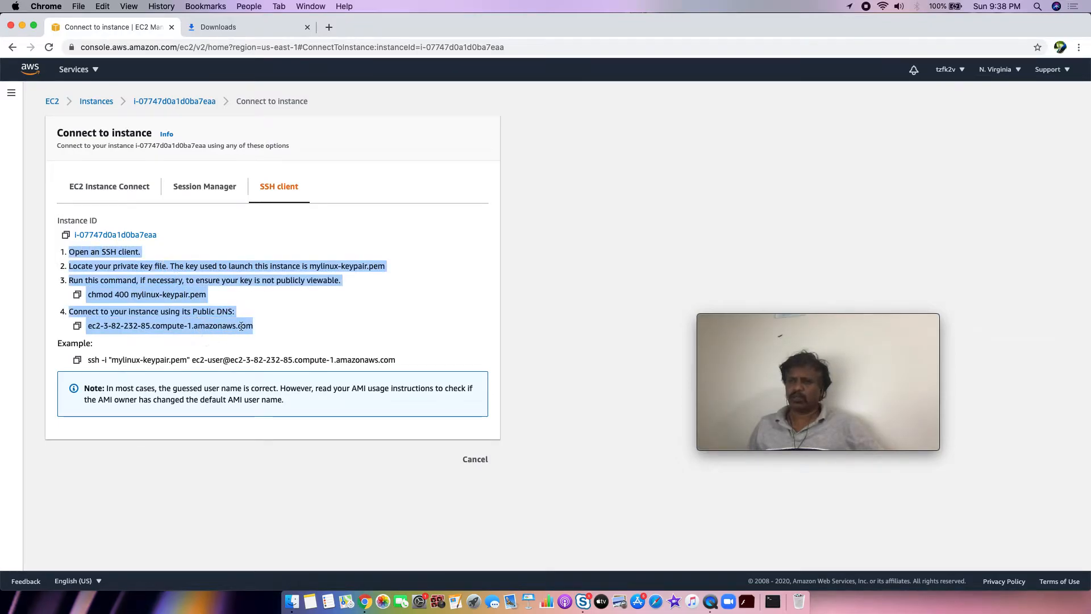
left_click(275, 324)
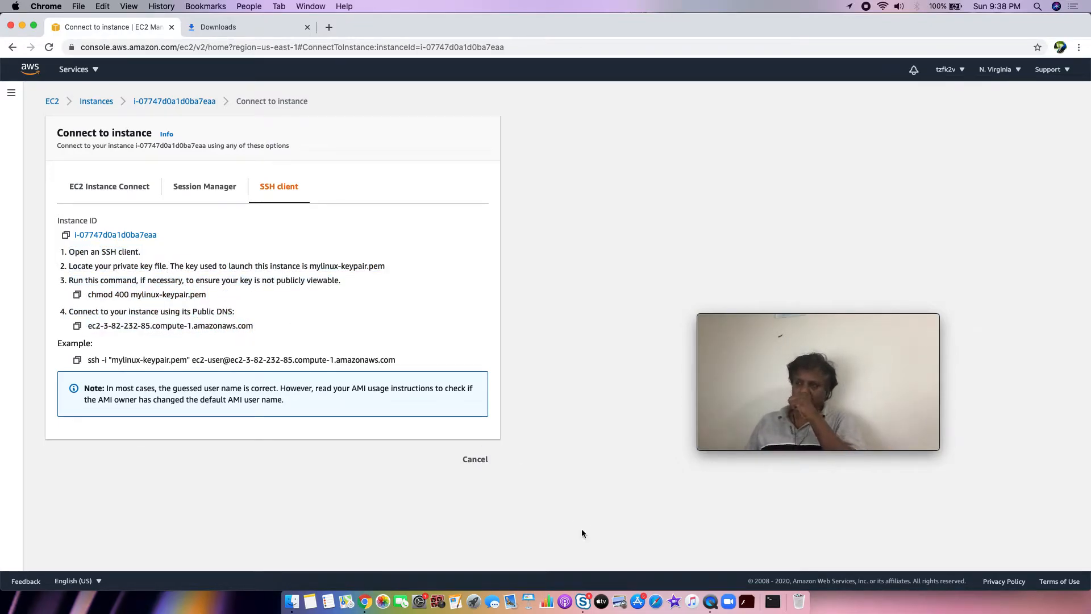
- Switch to Terminal, enlarge its window and place it beside the SSH connection instructions
left_click(778, 606)
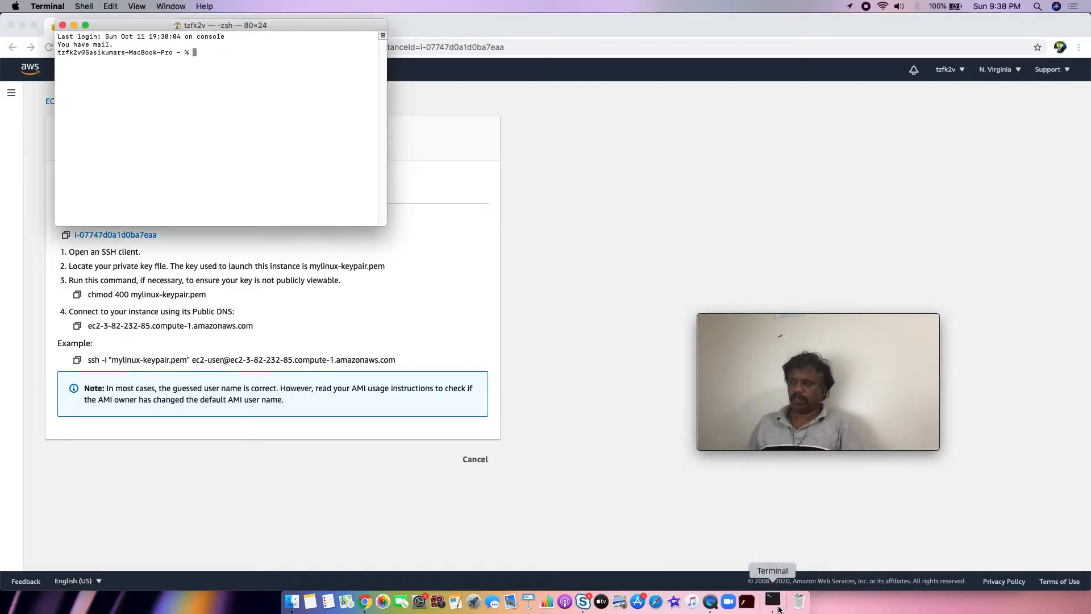
left_click_drag(387, 226, 641, 337)
left_click_drag(355, 28, 630, 10)
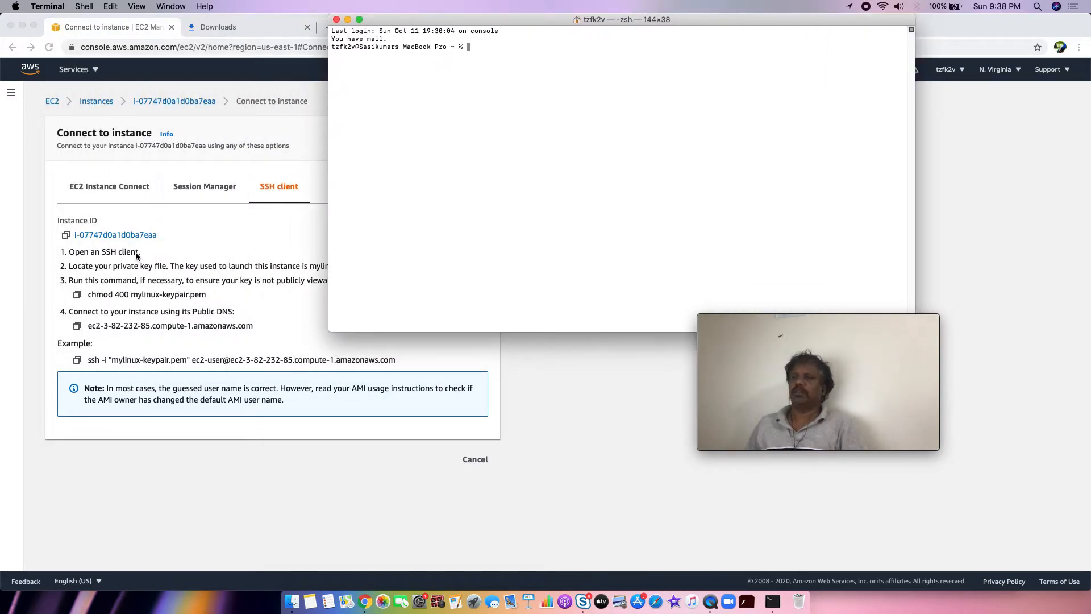
- Change to the Downloads folder and list the files matching mylinux* in long format with ls -ltr
type("cd Dwn")
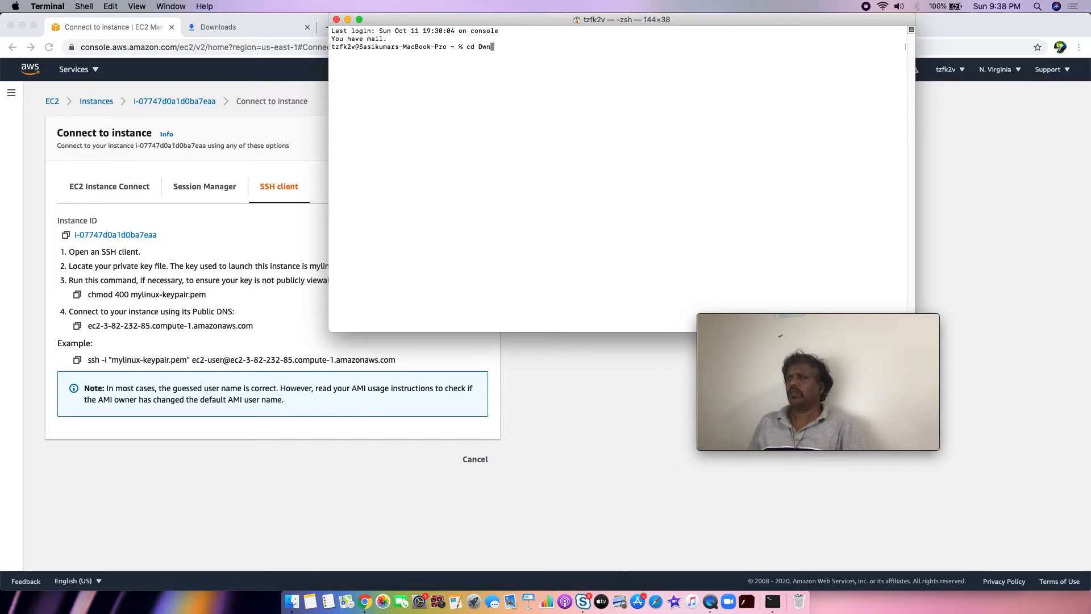
type("ownloads")
key("Return")
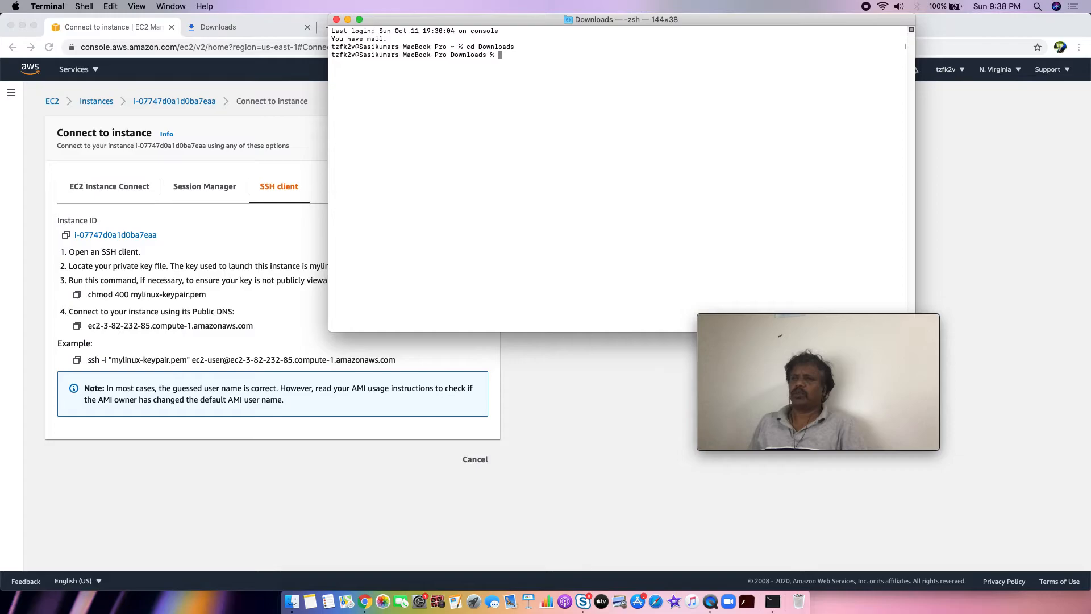
type("ls ")
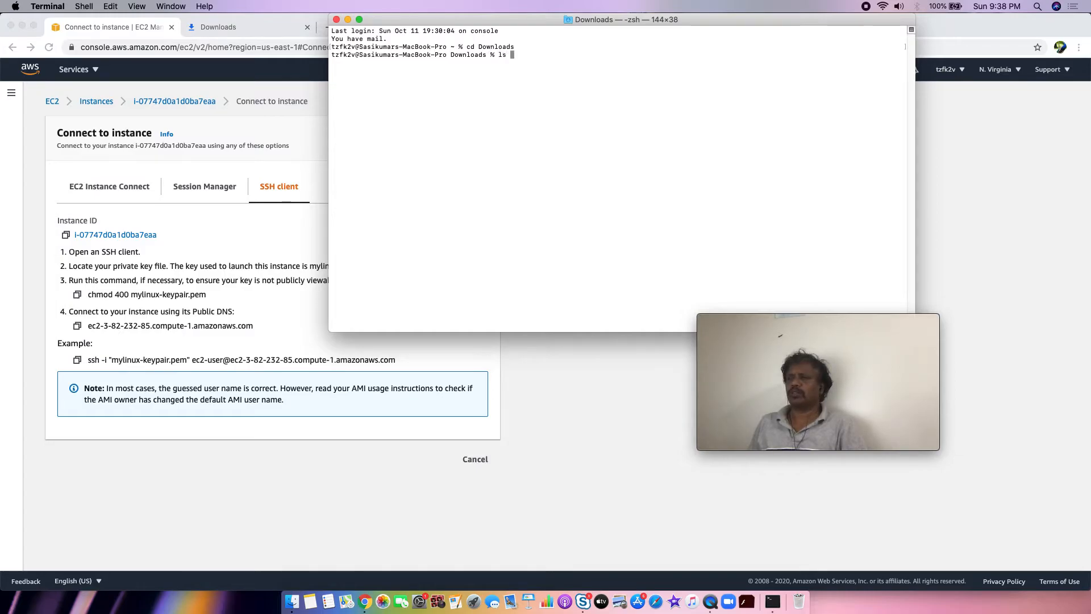
type("-ltr mylinux*")
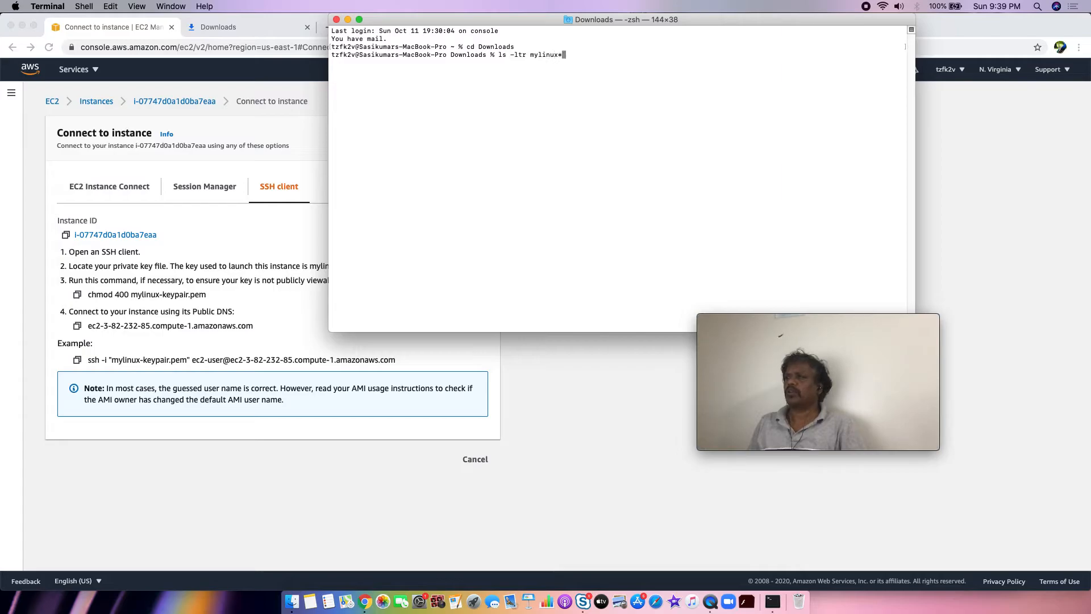
key("Return")
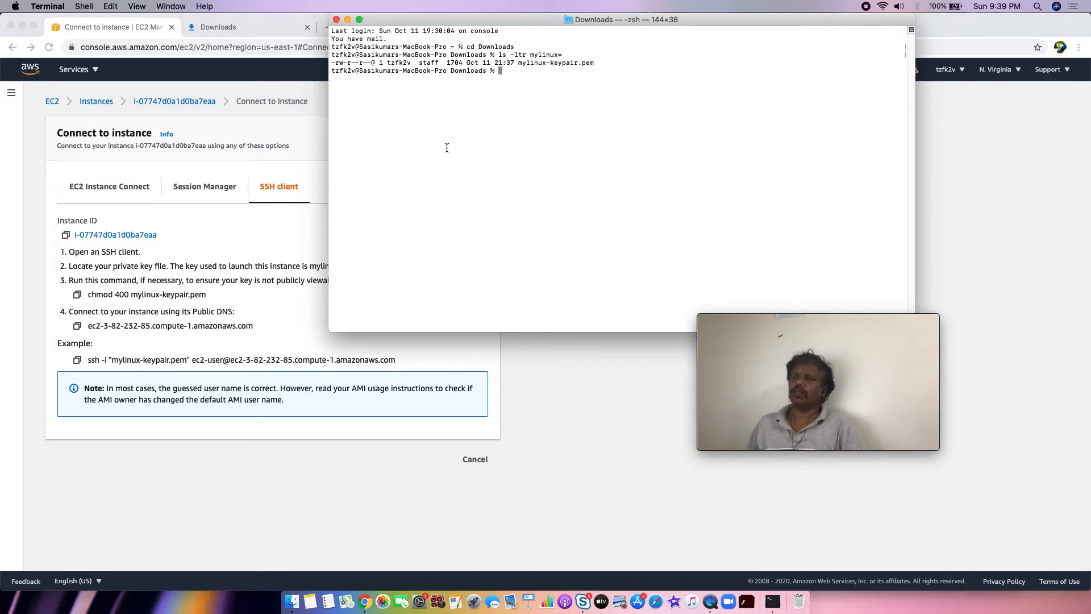
type("chmod 400")
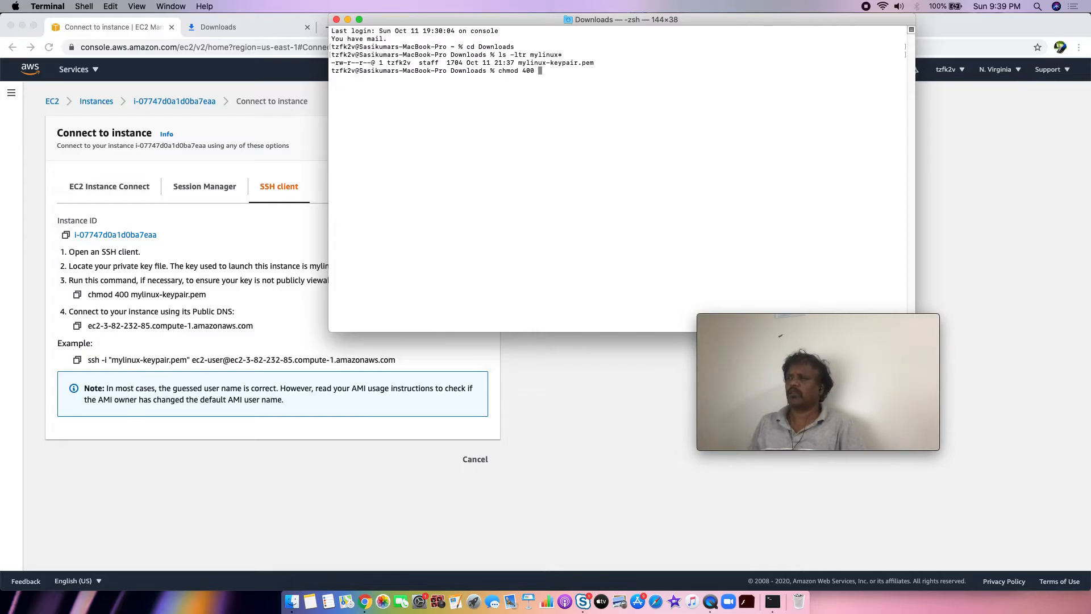
left_click_drag(519, 63, 593, 63)
left_click(529, 66)
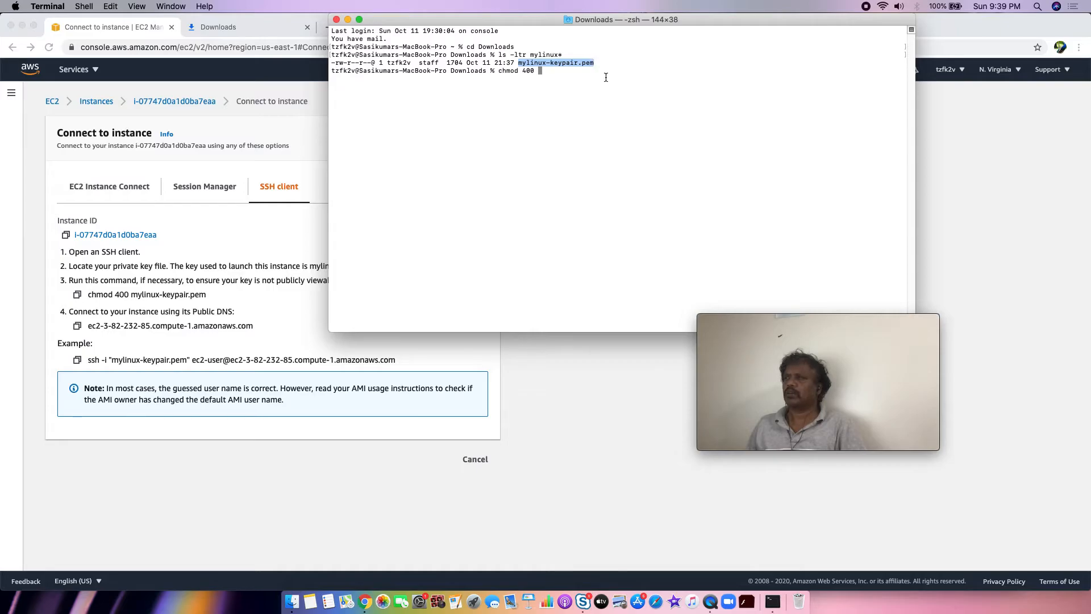
right_click(606, 79)
left_click(626, 83)
right_click(614, 78)
left_click(636, 90)
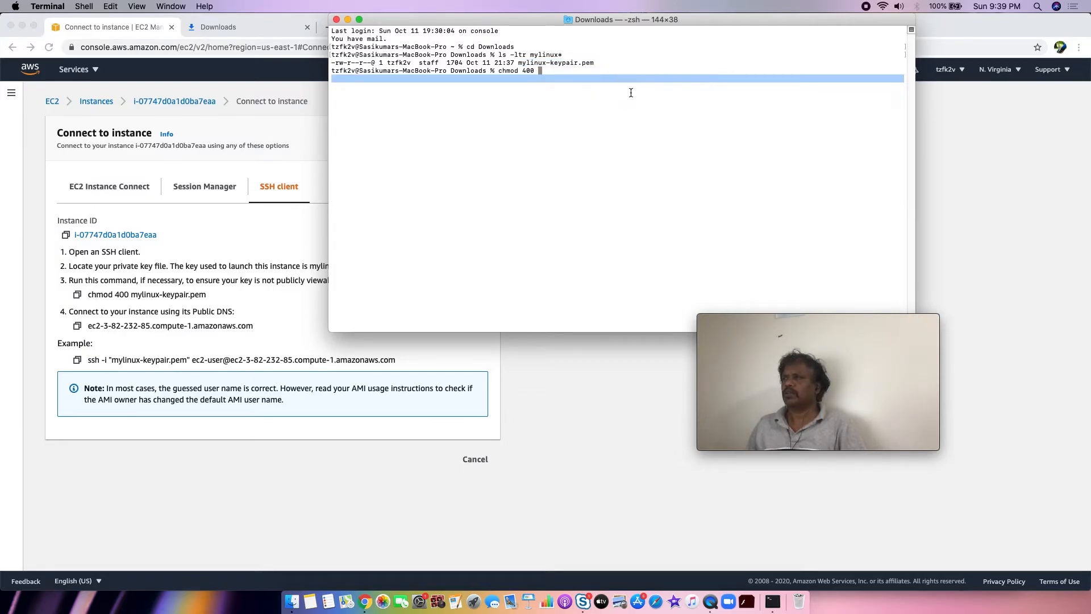
key("ctrl+c")
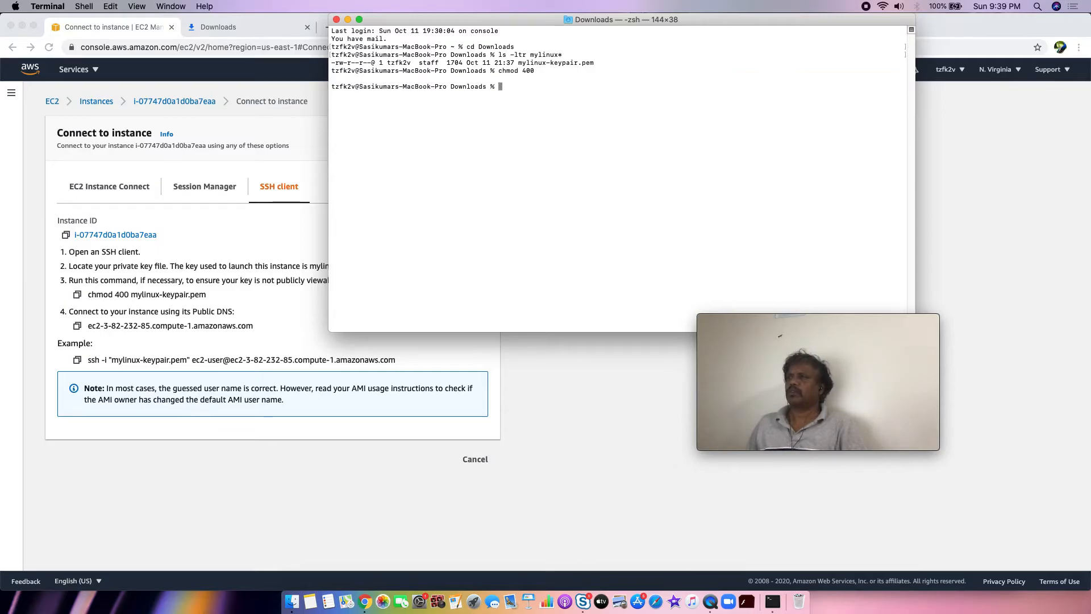
- Try to run chmod on mylinux-keypair.pem without a permission mode, reusing the file name from the listing
type("chmod")
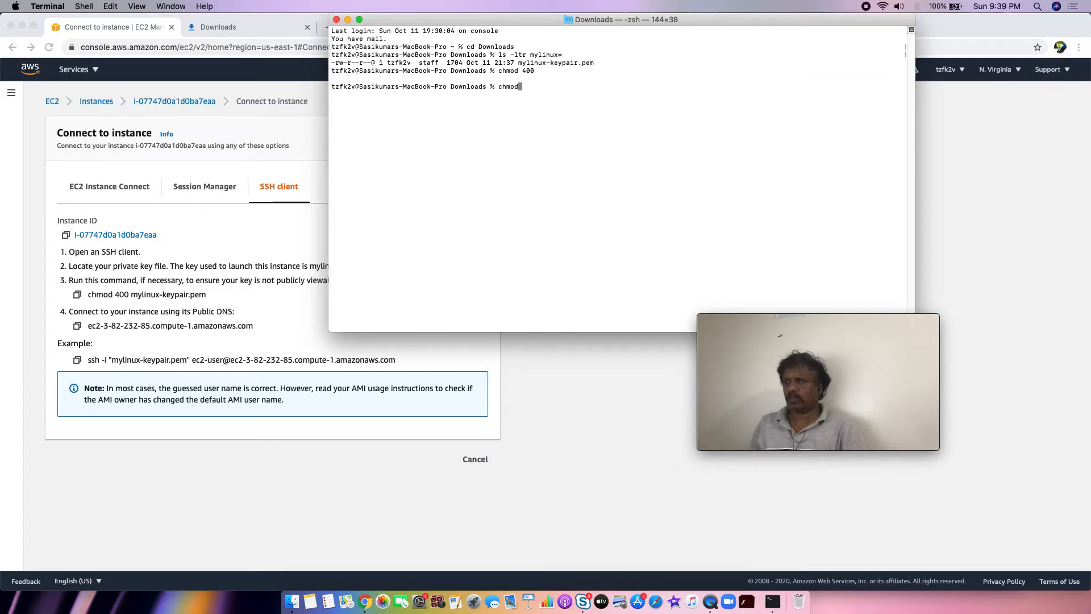
left_click_drag(518, 63, 595, 65)
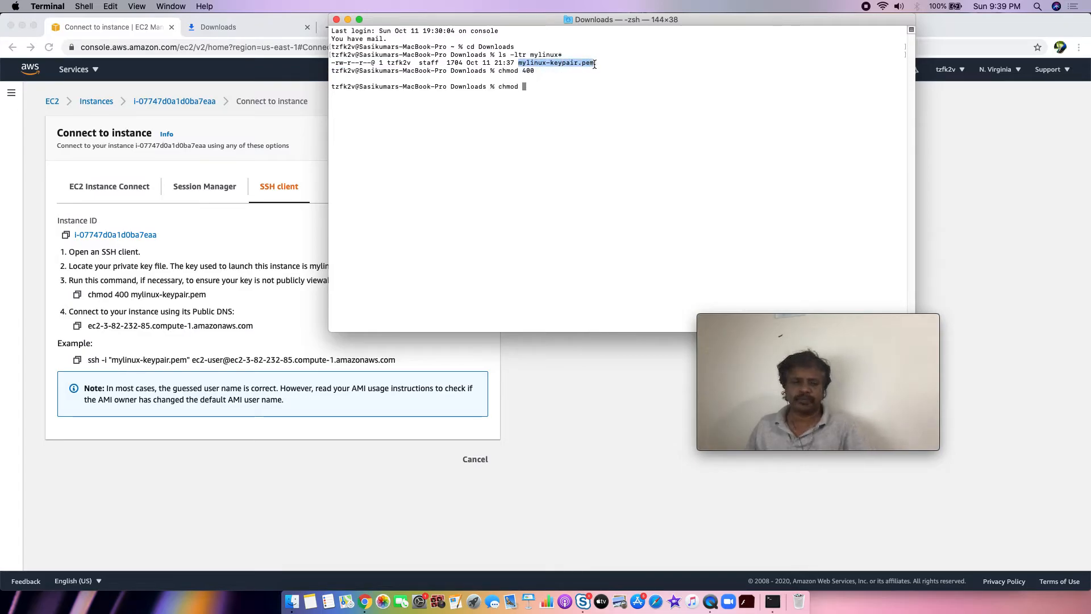
left_click(595, 82)
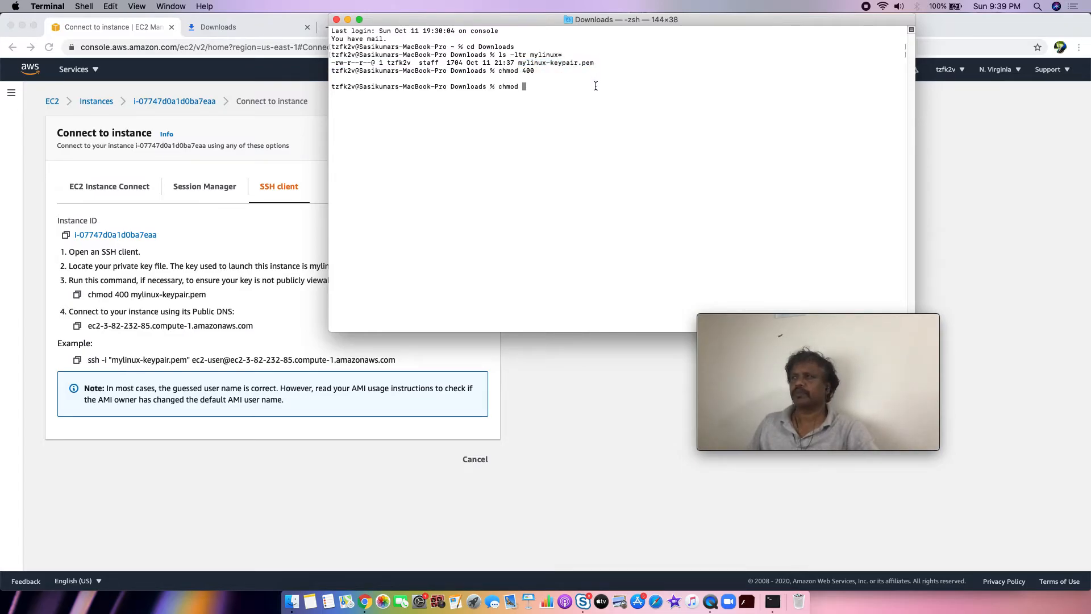
key("super+v")
key("Return")
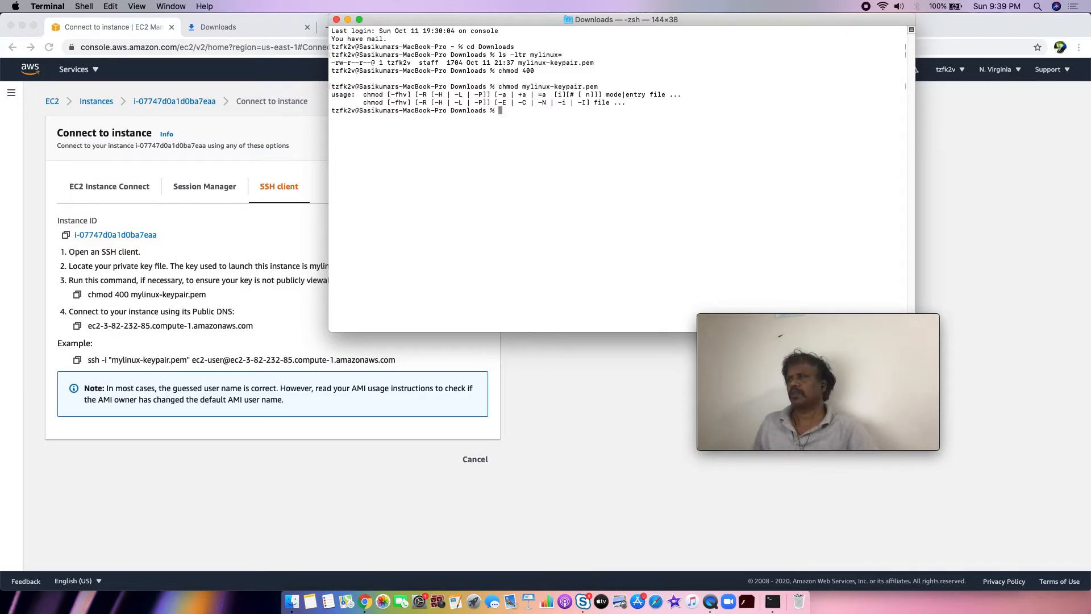
- Recall the chmod command, insert the mode 400 before mylinux-keypair.pem and run it
key("Up")
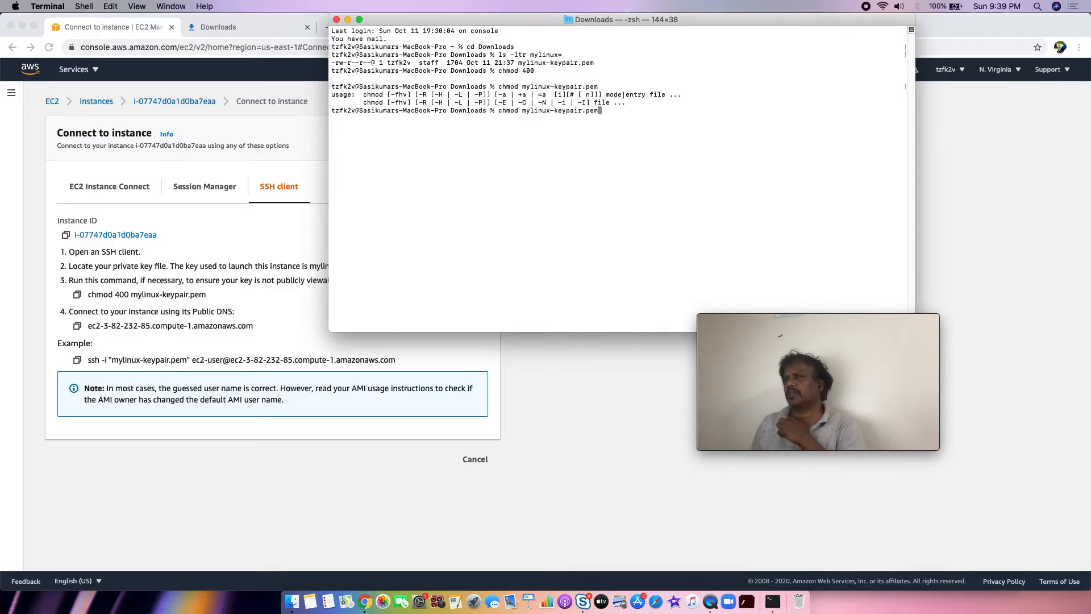
key("Left")
key("Left")
key("Left")
key("Left")
key("Left")
key("Left")
key("Left")
key("Left")
key("Left")
key("Left")
key("Left")
key("Left")
key("Left")
key("Left")
key("Left")
key("Left")
key("Left")
key("Left")
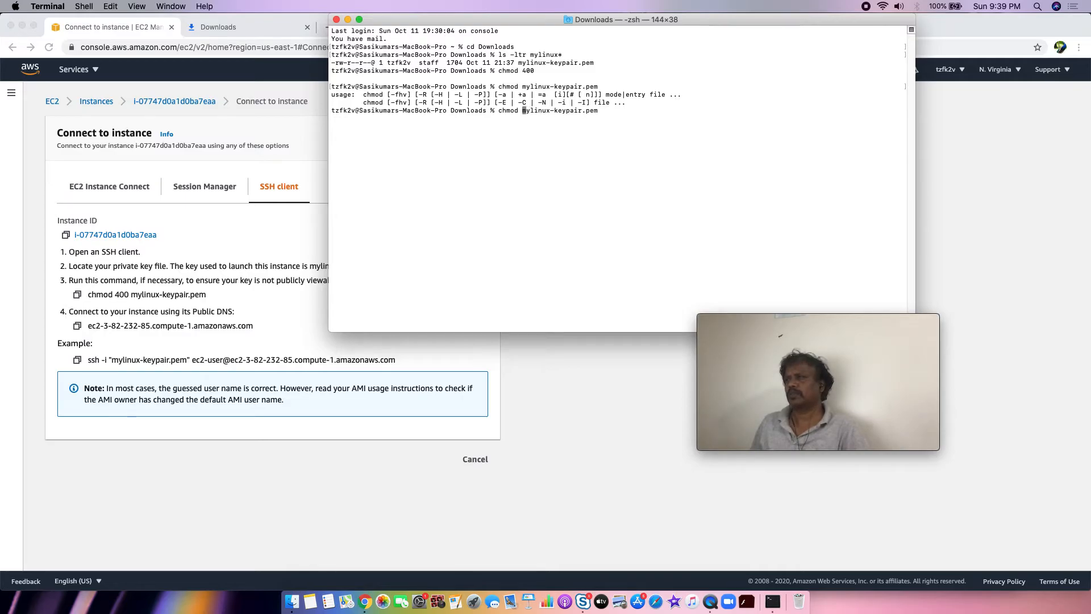
type("400")
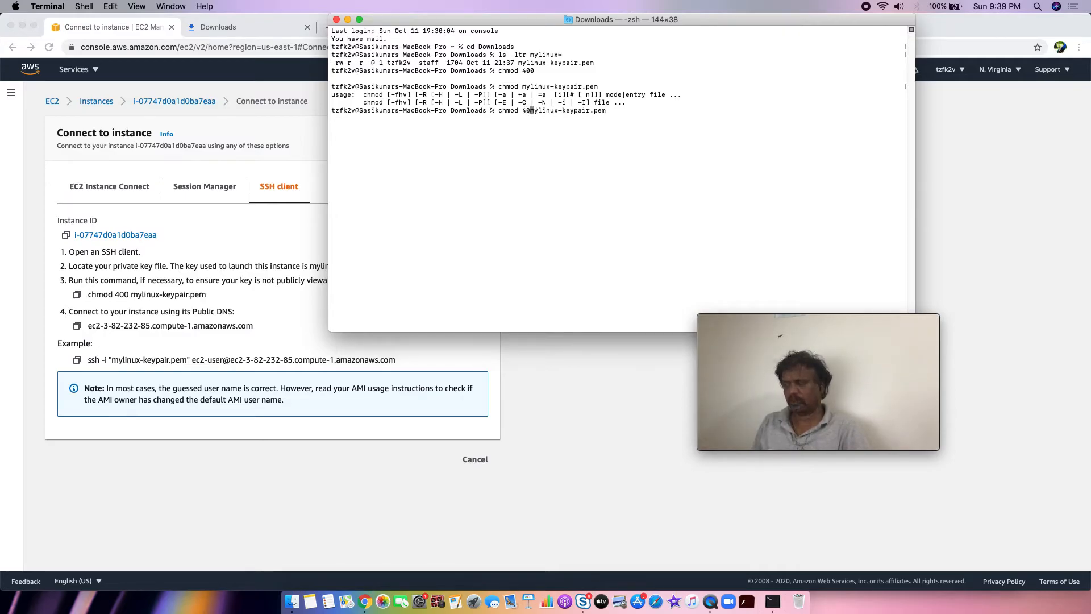
key("Return")
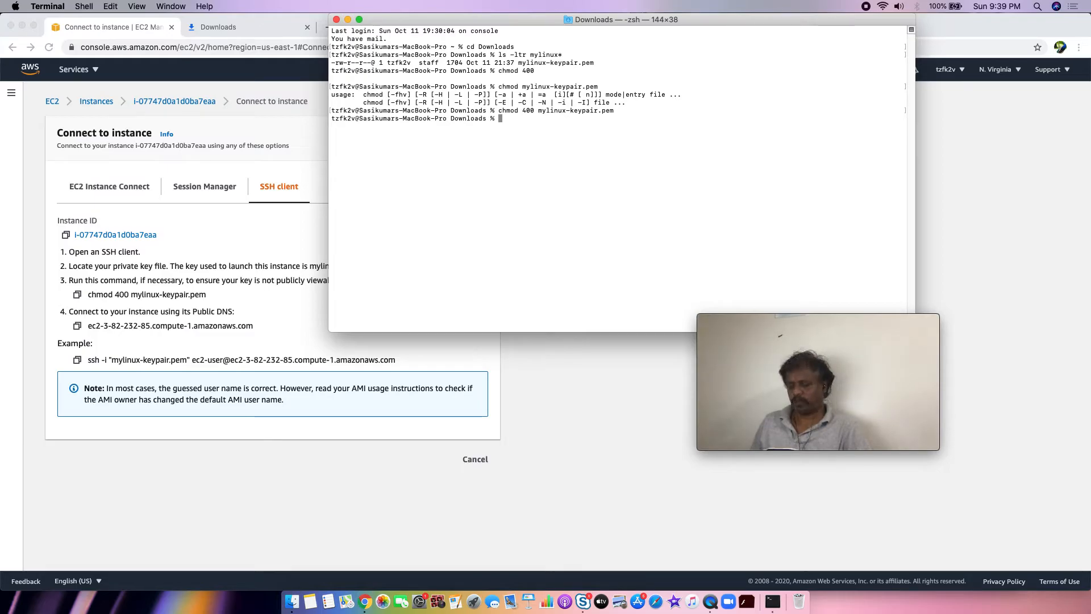
- Rerun ls -ltr mylinux* to check the permissions of the key pair file
key("Up")
key("Up")
key("Up")
key("Up")
key("Return")
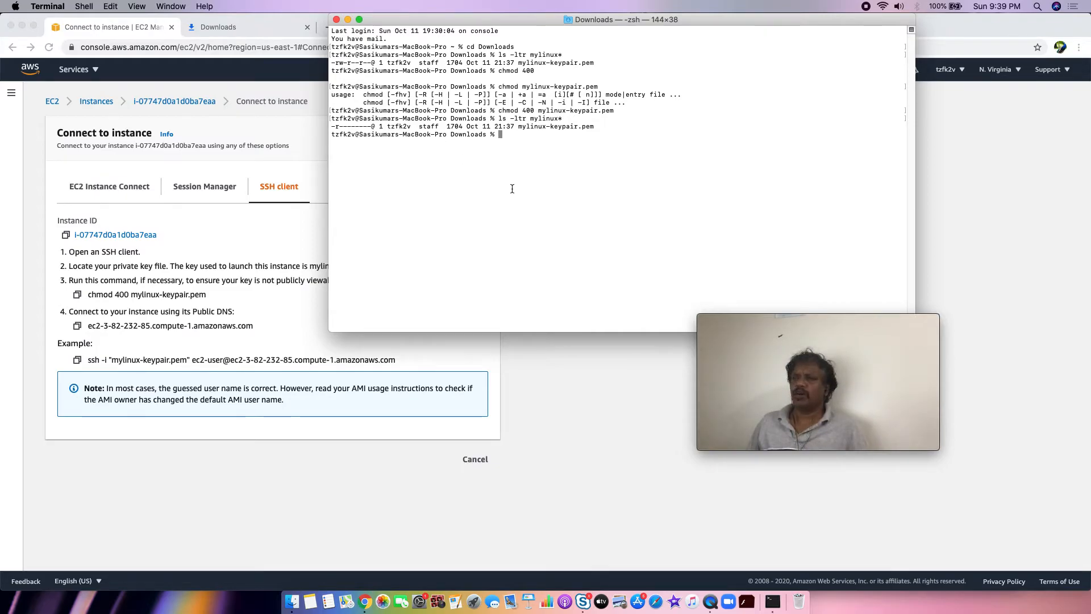
- Connect to the instance in Terminal with the example ssh command copied from the connection instructions, answering yes to the host authenticity question
left_click(108, 328)
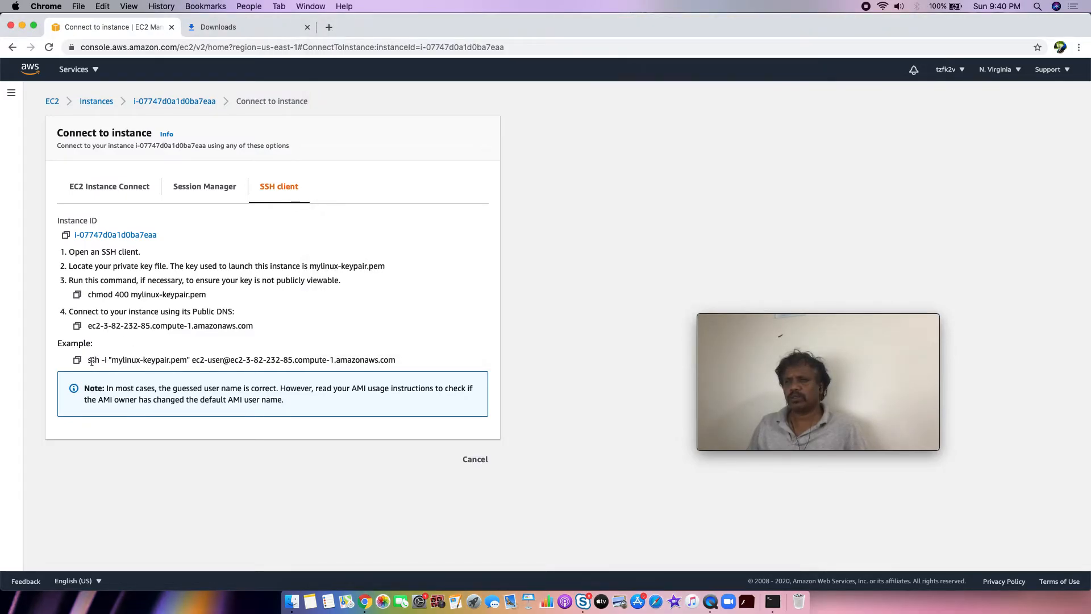
left_click_drag(90, 361, 420, 365)
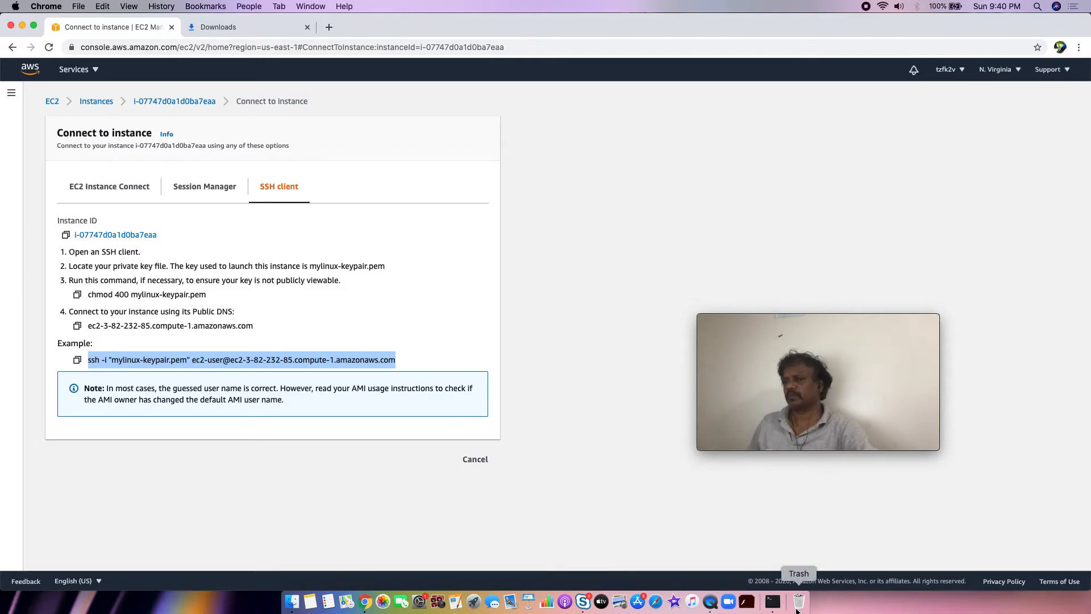
left_click(772, 601)
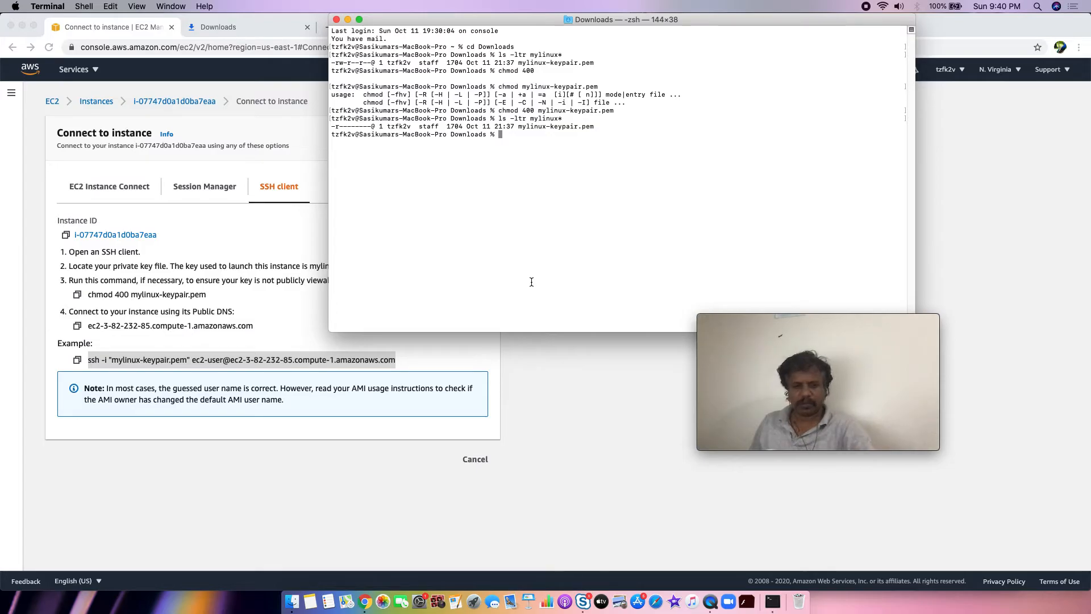
key("super+v")
key("Return")
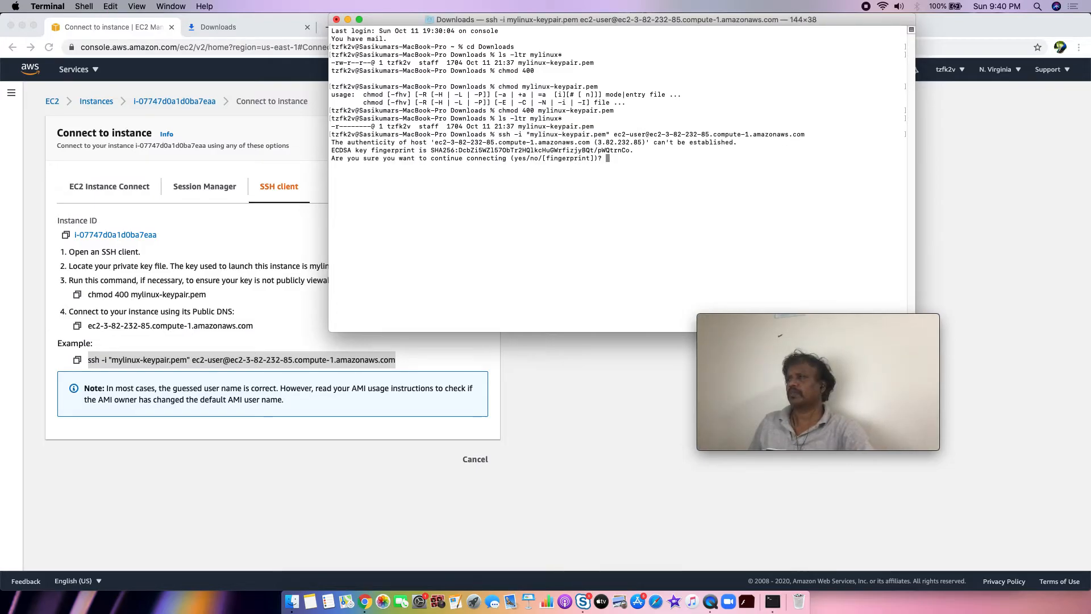
type("yes")
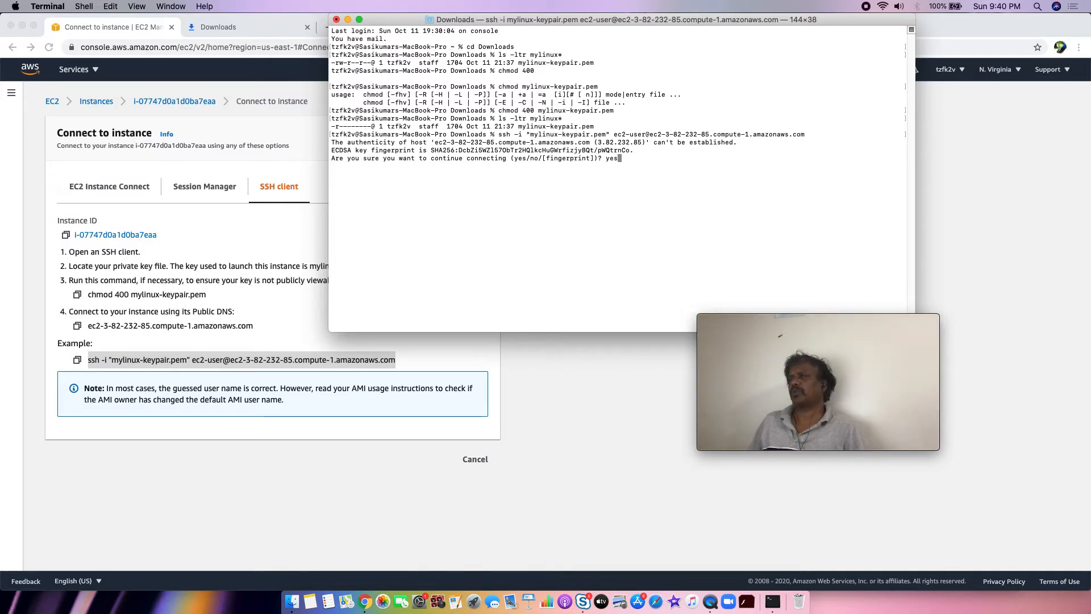
key("Return")
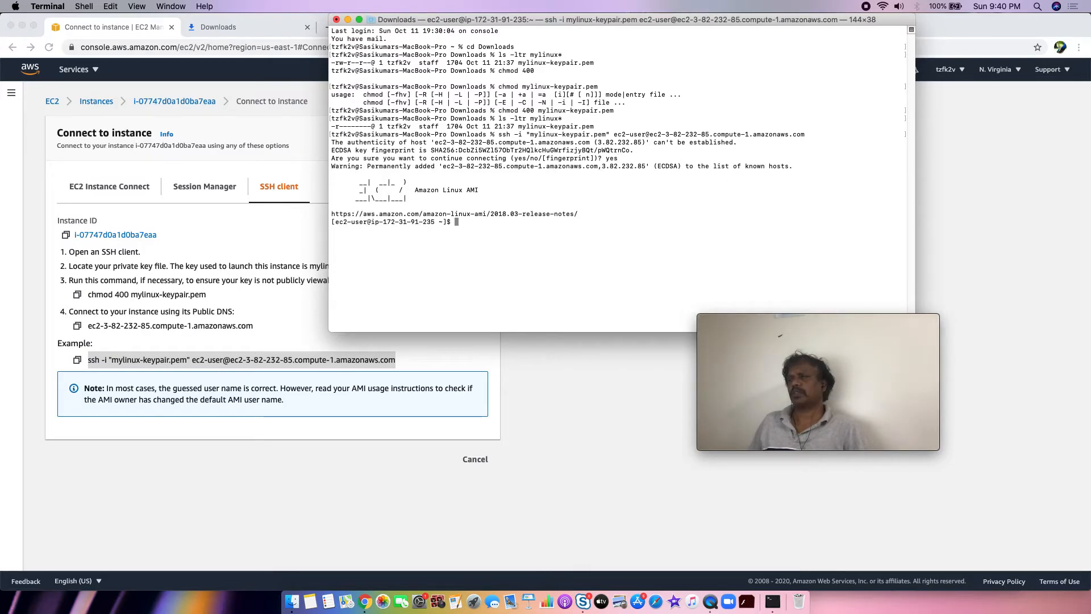
- Print the working directory on the instance with pwd and close the SSH session with exit
type("pwd")
key("Return")
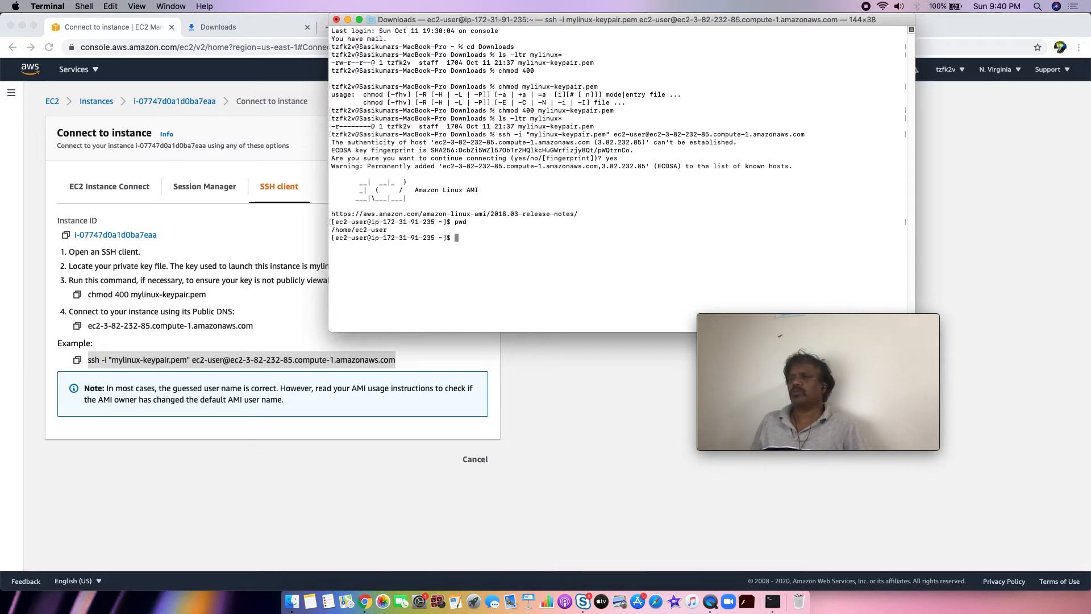
key("BackSpace")
key("BackSpace")
key("BackSpace")
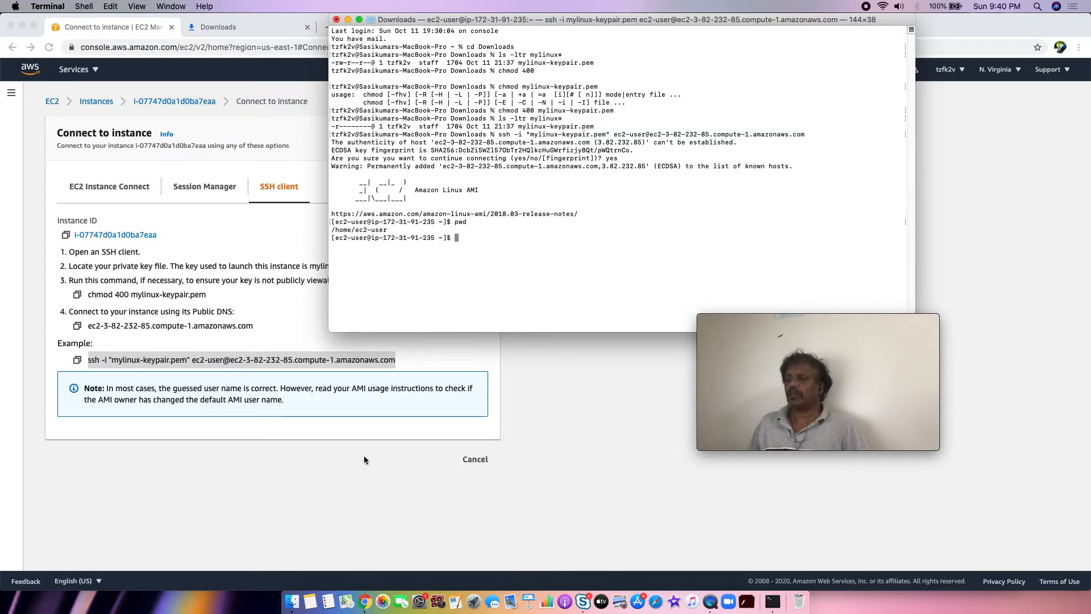
type("exit")
key("Return")
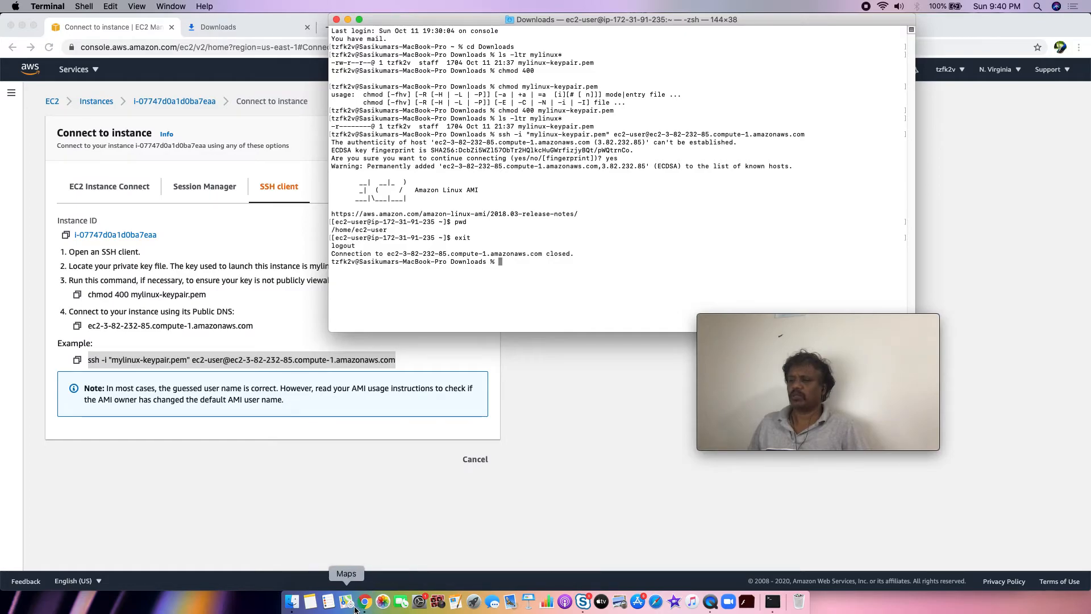
- Switch to Chrome and open the list of running instances from the EC2 dashboard
left_click(267, 474)
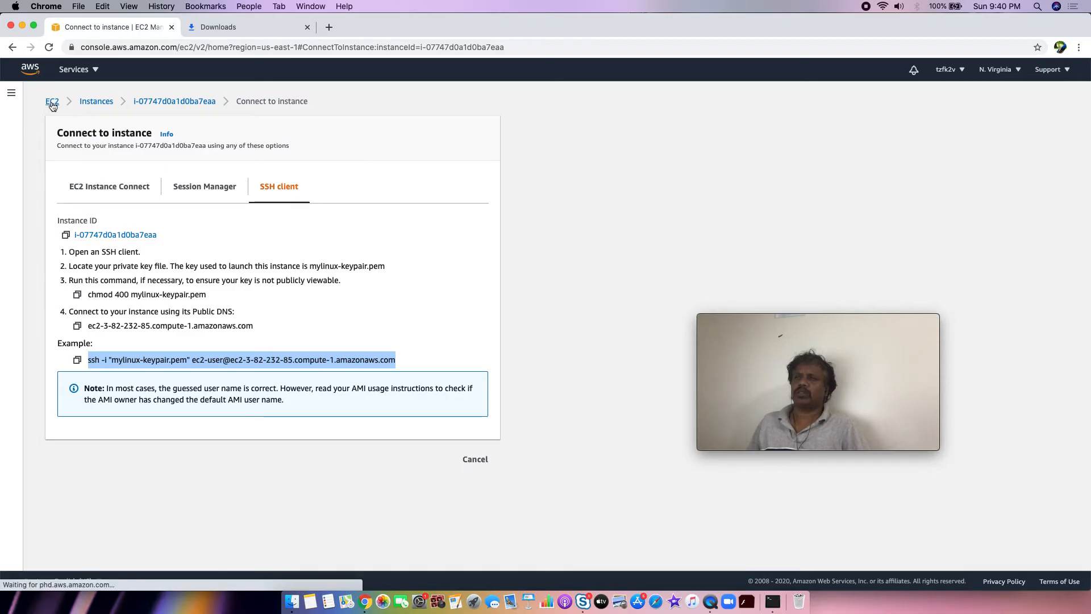
left_click(51, 102)
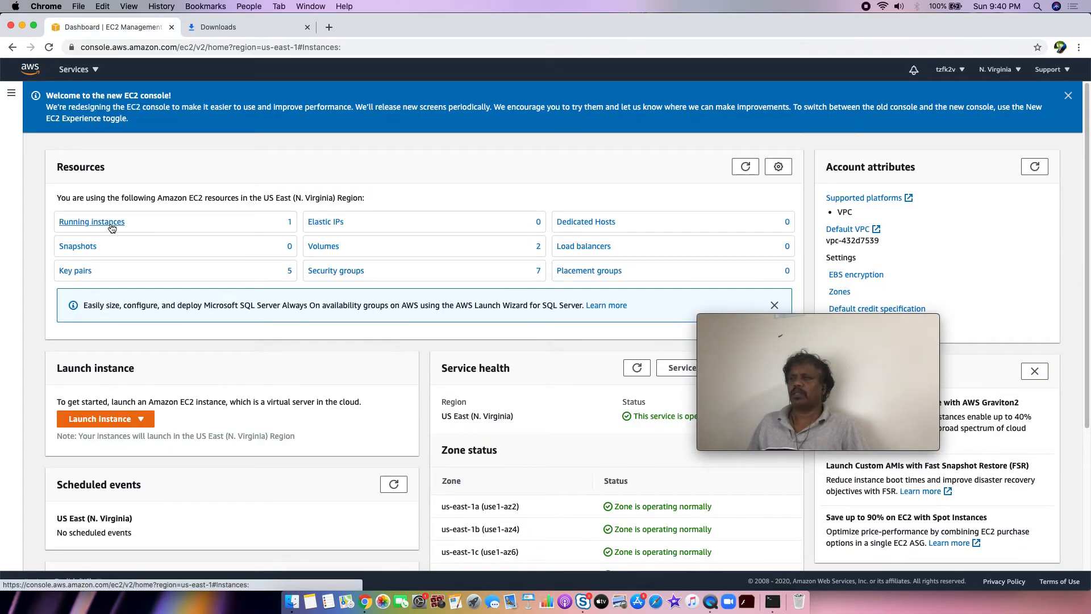
left_click(110, 223)
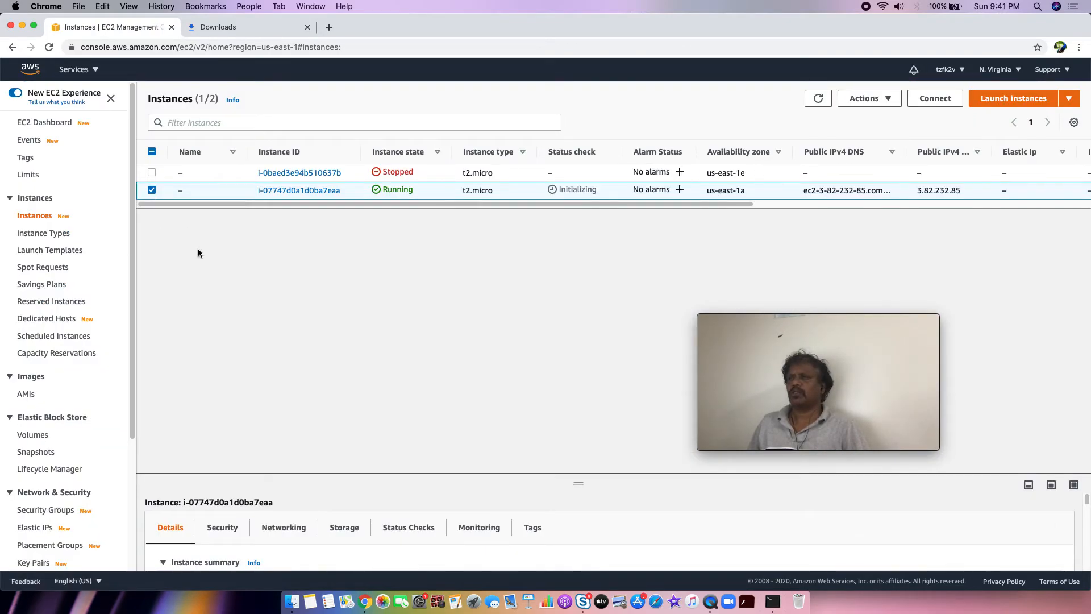
- Terminate the running t2.micro instance in us-east-1a and confirm the termination
left_click(152, 190)
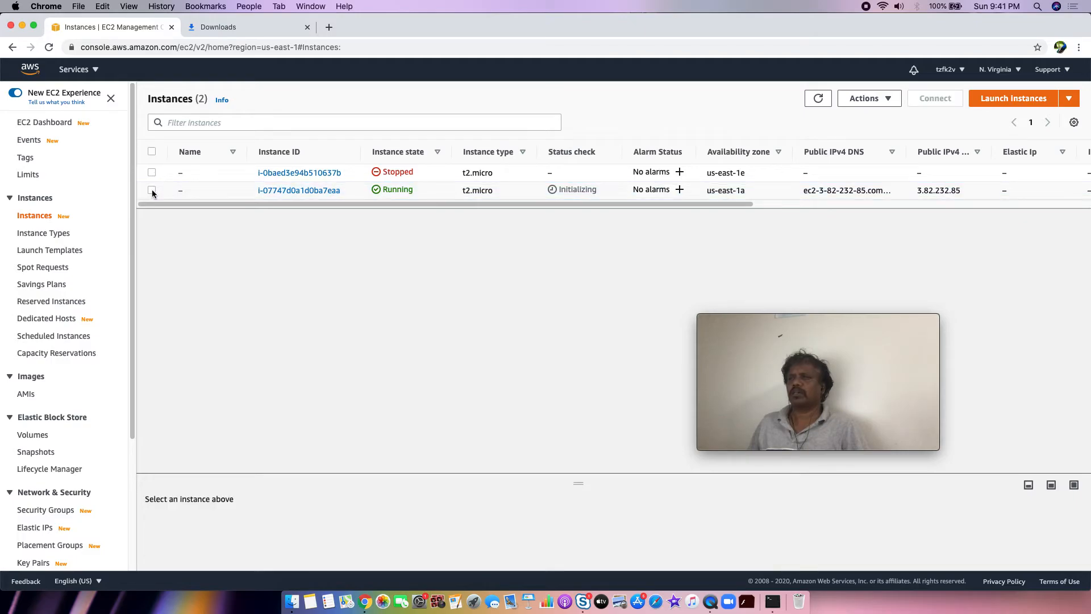
left_click(152, 190)
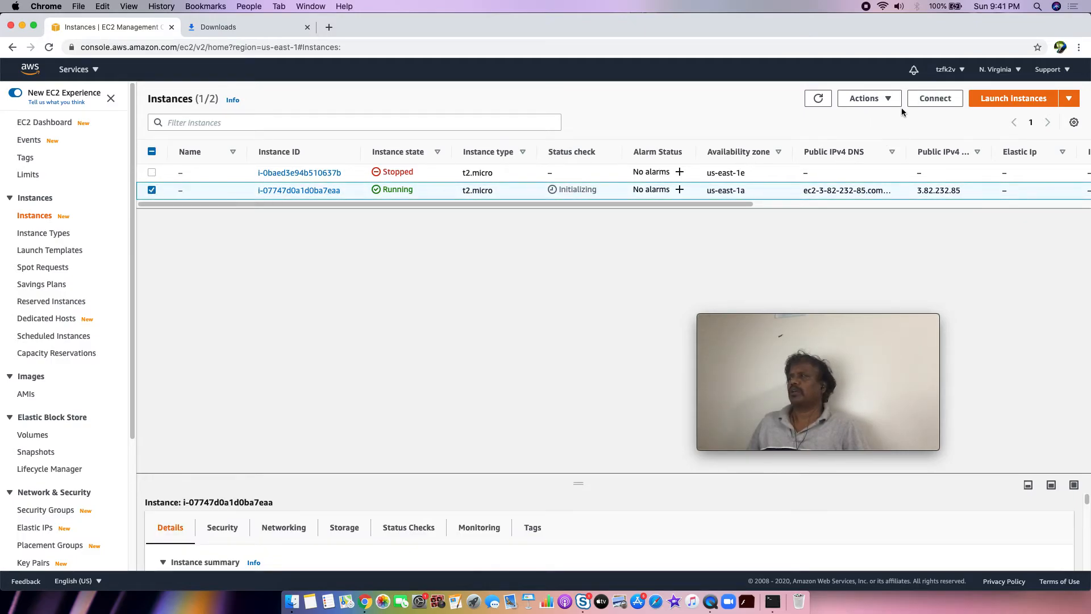
left_click(875, 99)
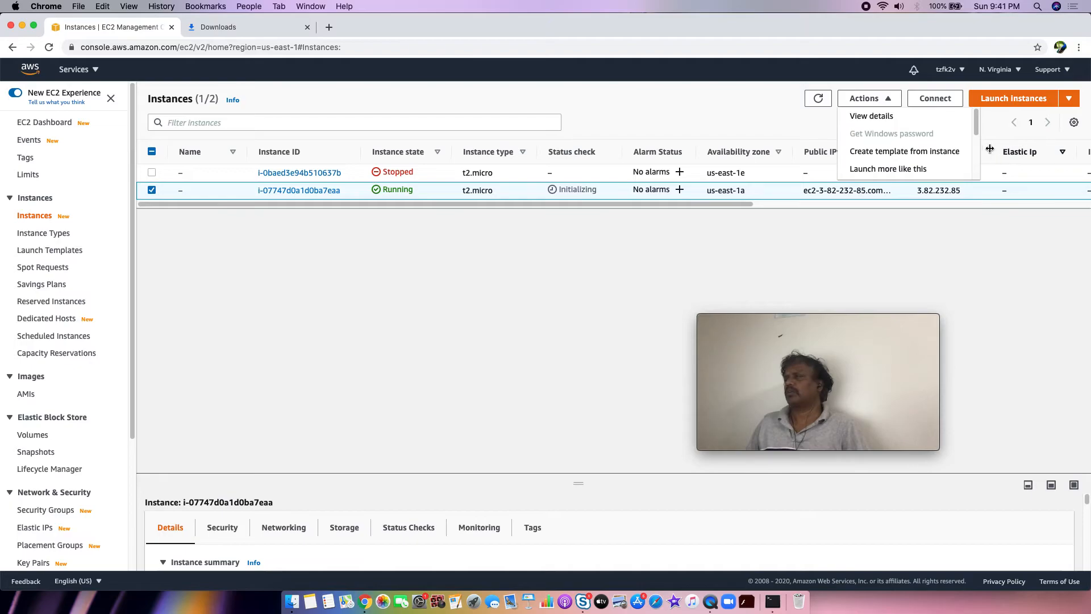
scroll(976, 133, "down", 3)
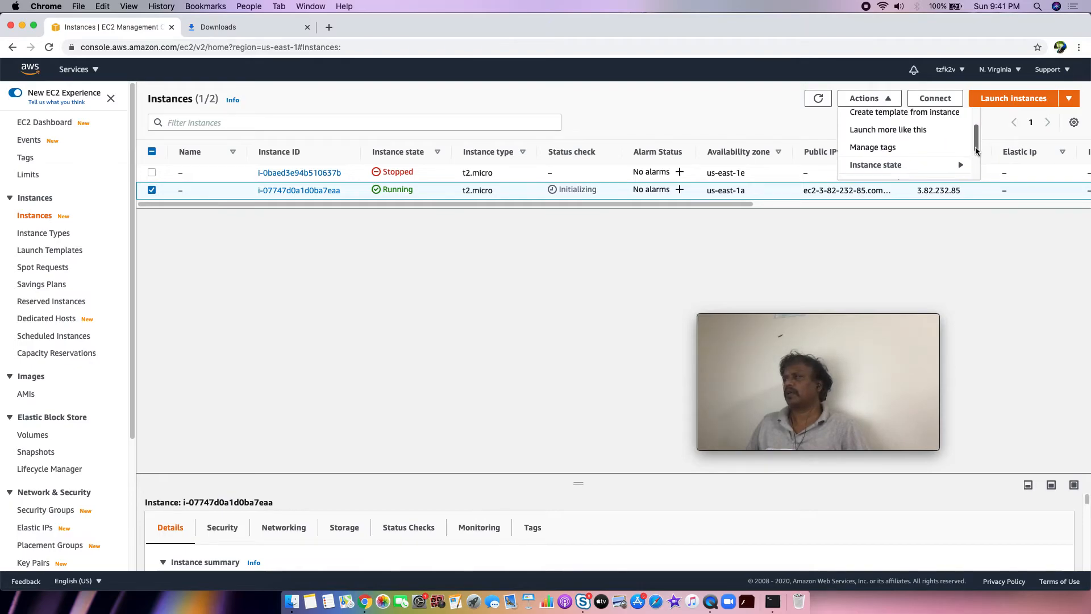
mouse_move(950, 150)
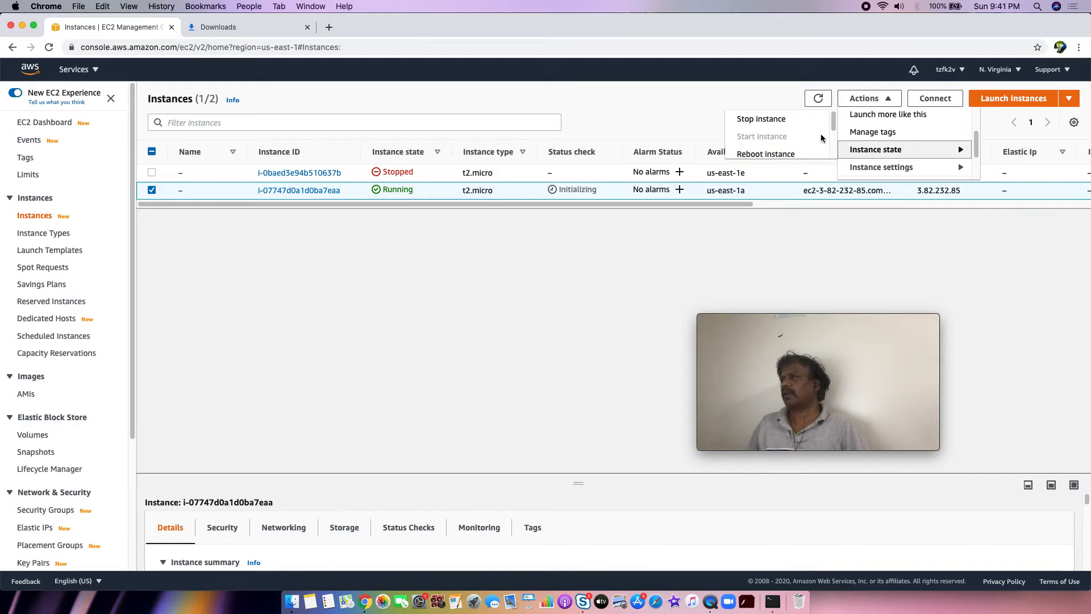
scroll(837, 132, "down", 2)
left_click_drag(835, 135, 836, 151)
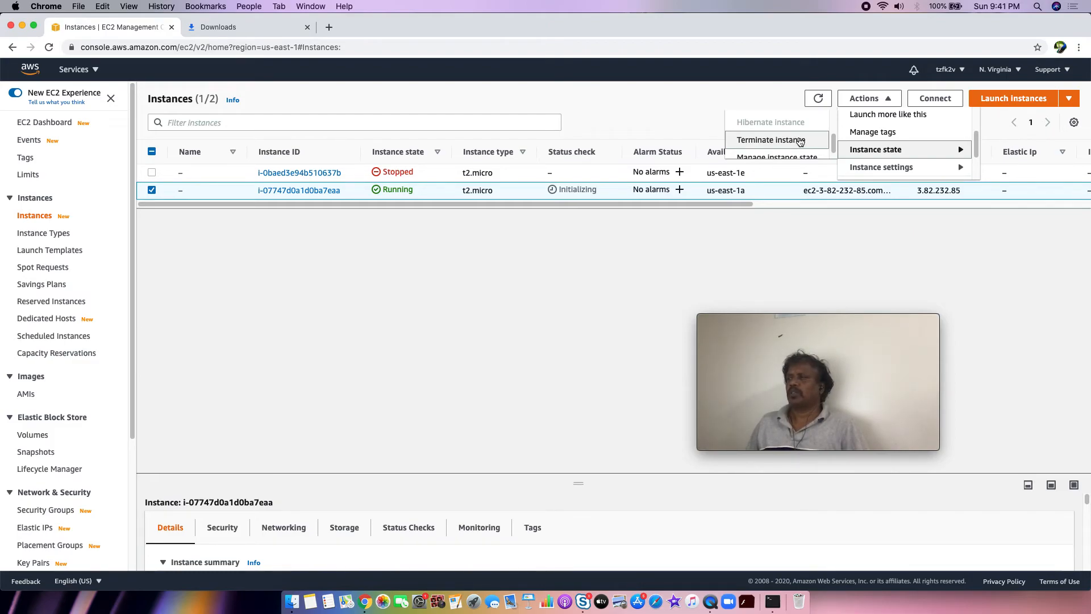
left_click(800, 141)
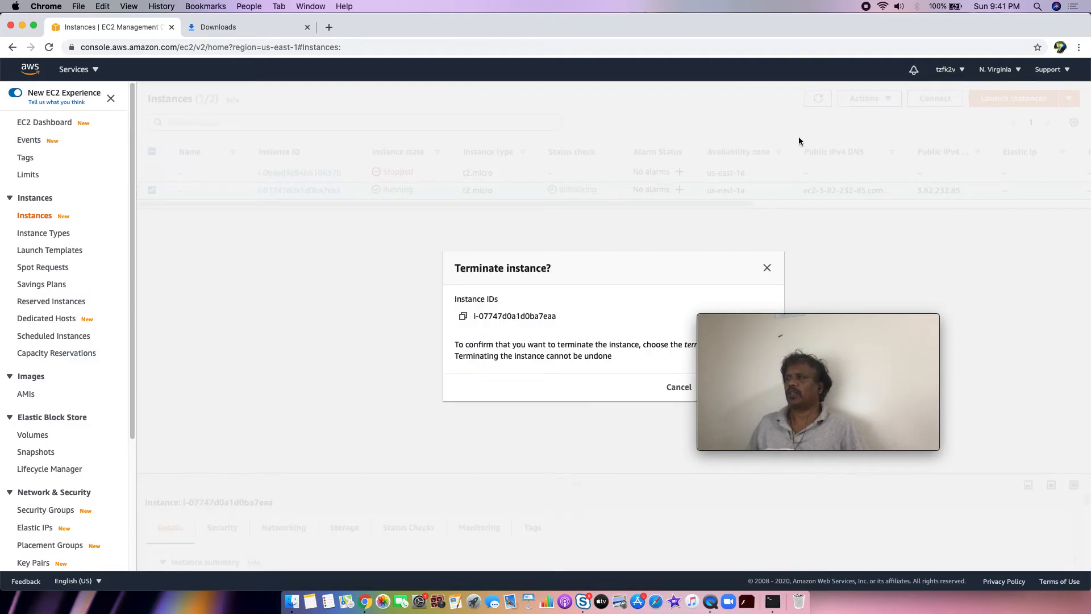
left_click_drag(824, 322, 938, 163)
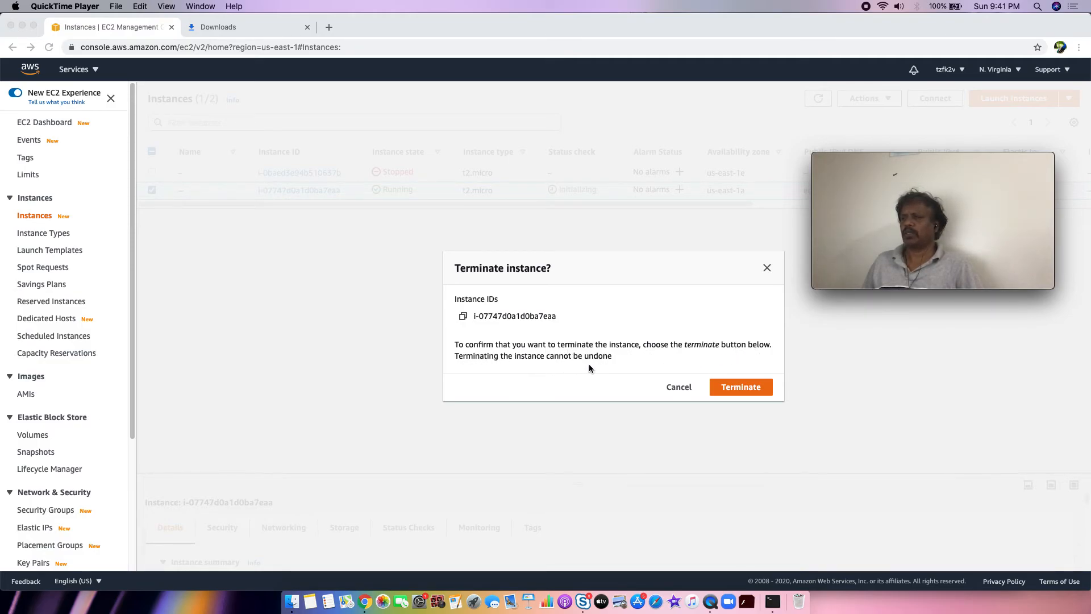
left_click(752, 390)
left_click(746, 388)
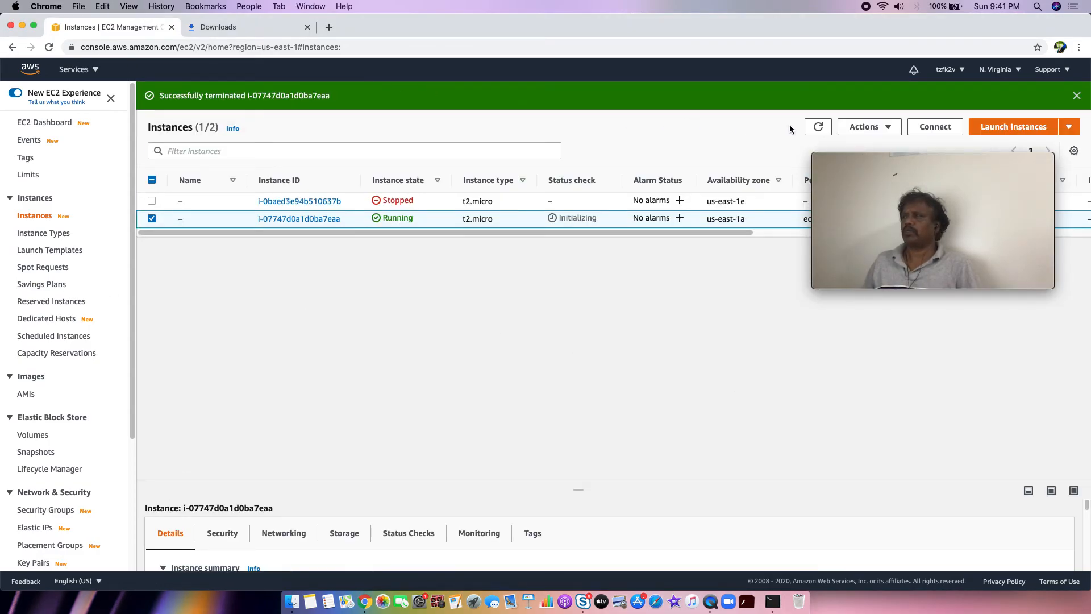
- Refresh the instance list to check the state of the terminated instance
left_click(818, 128)
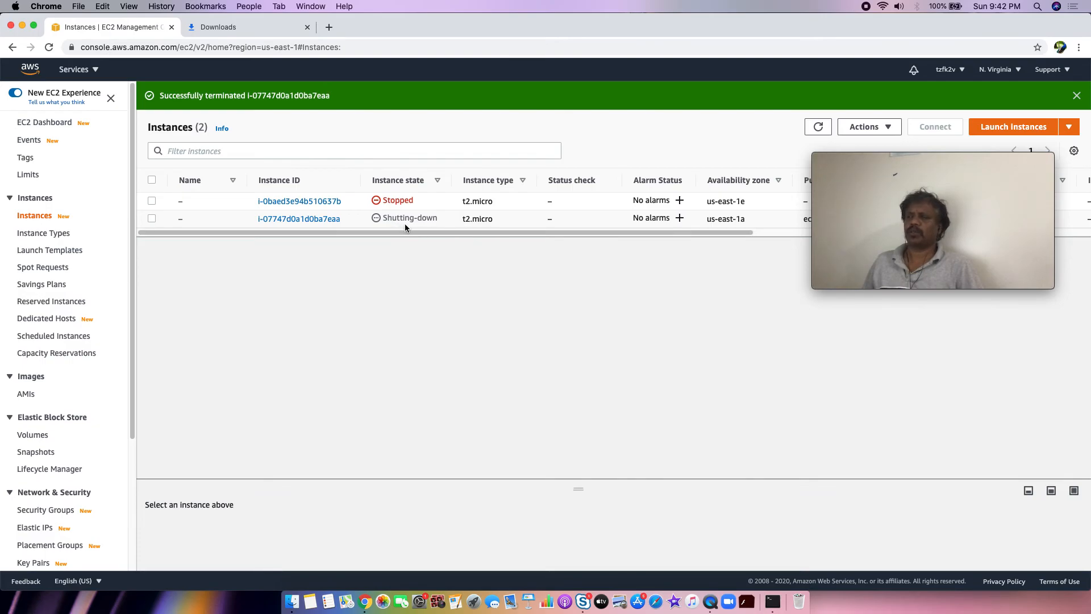
left_click(814, 135)
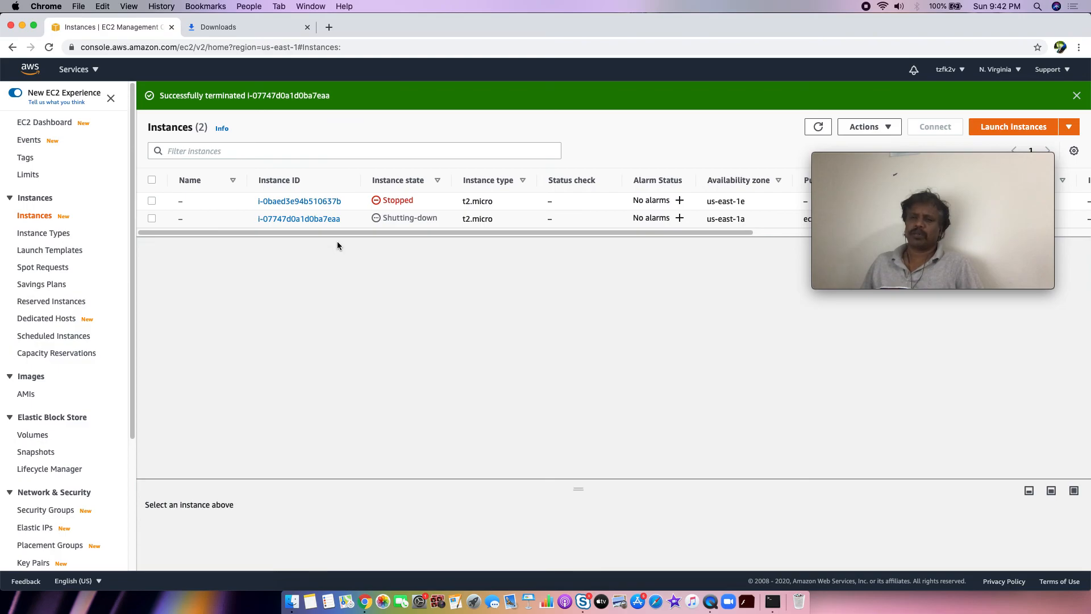
mouse_move(828, 176)
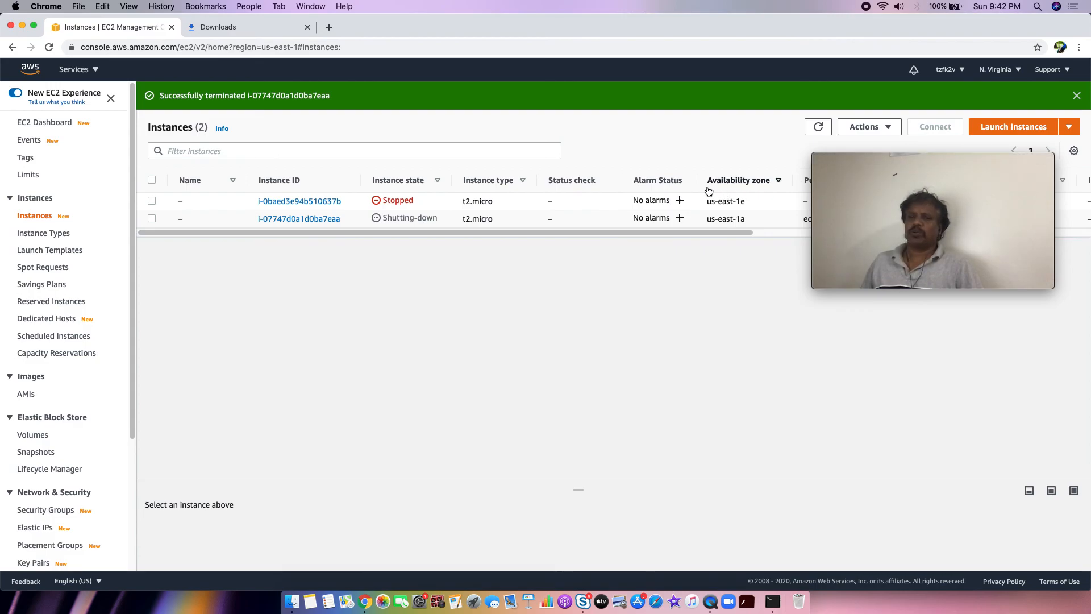
mouse_move(890, 275)
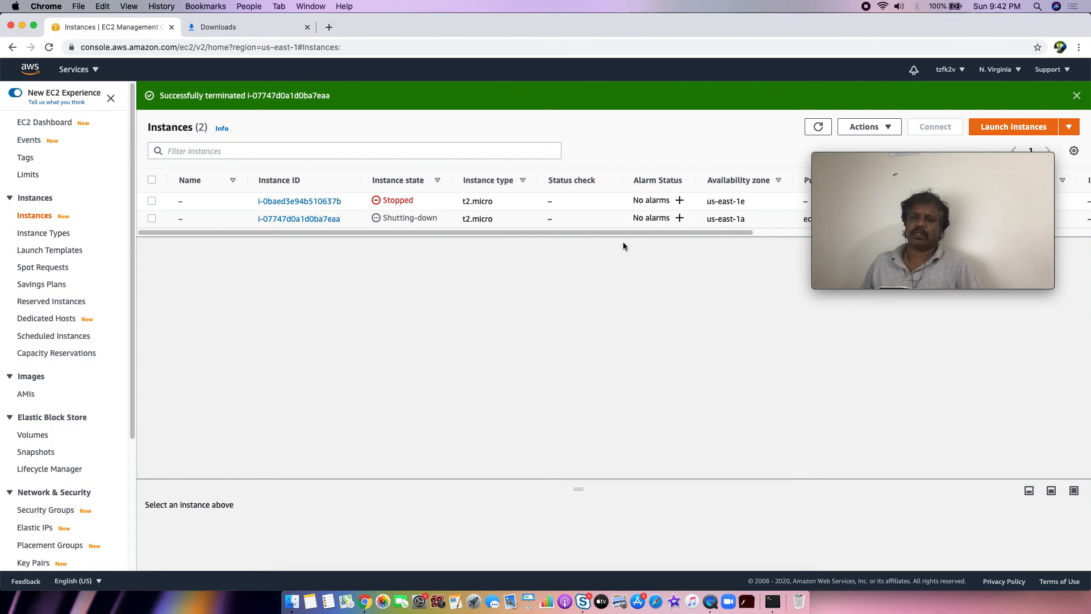
mouse_move(935, 249)
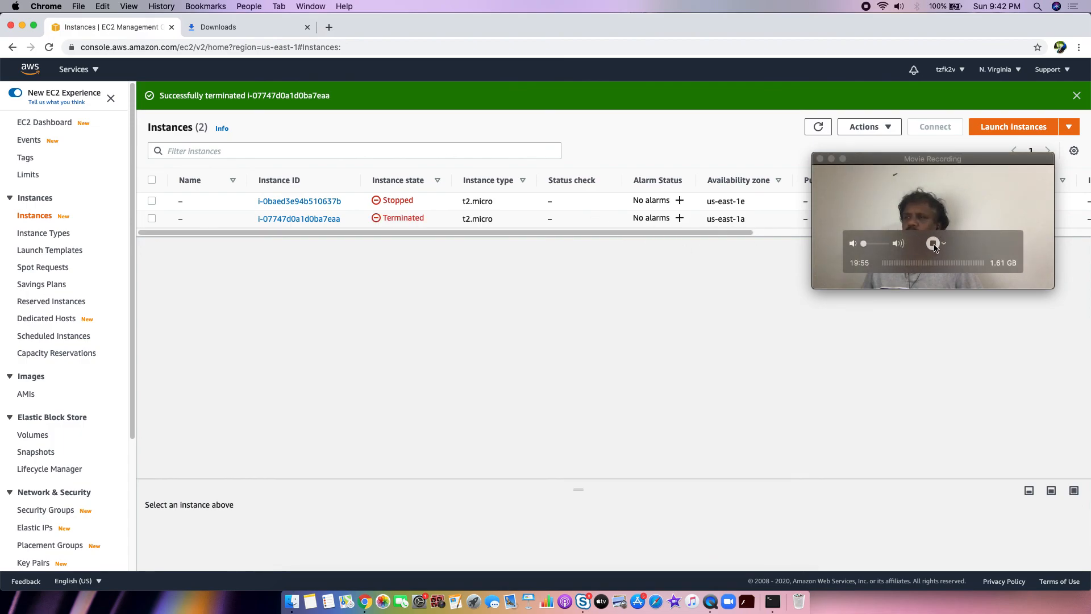
left_click(935, 248)
left_click(936, 249)
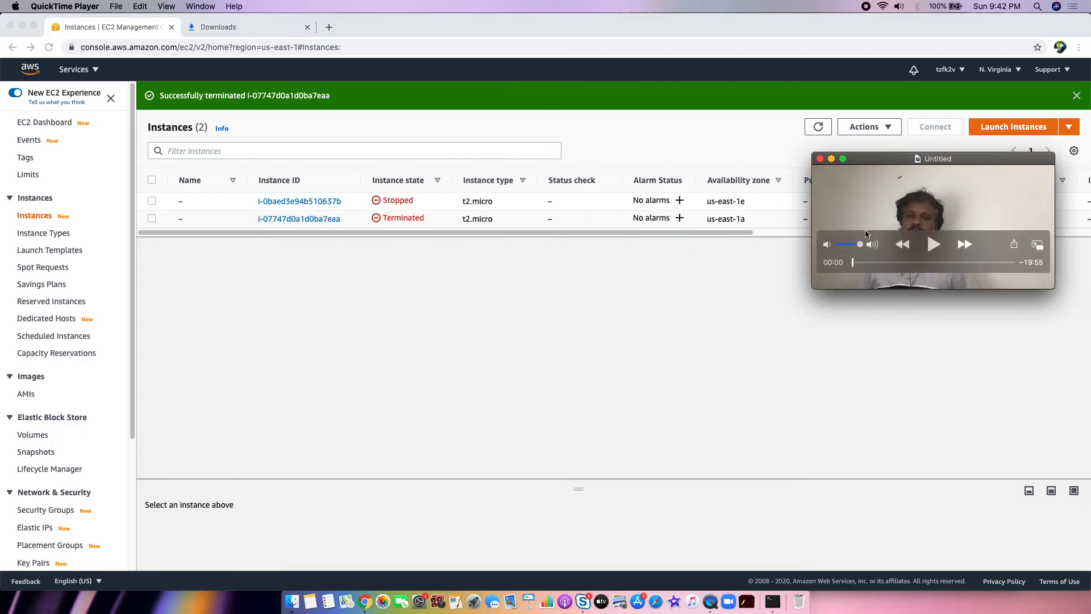
left_click(115, 8)
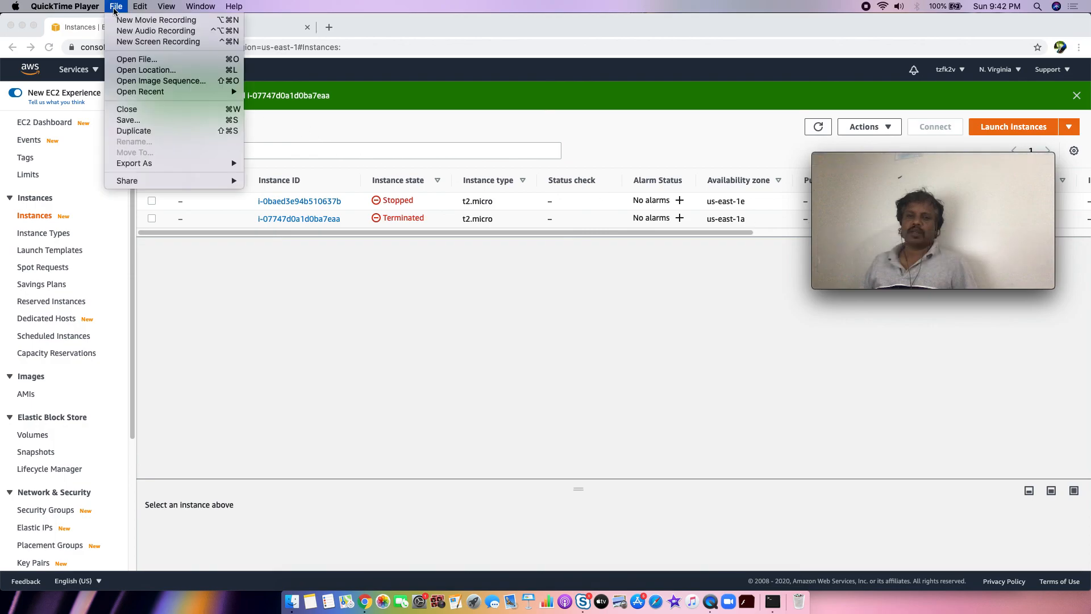
mouse_move(138, 9)
left_click(312, 350)
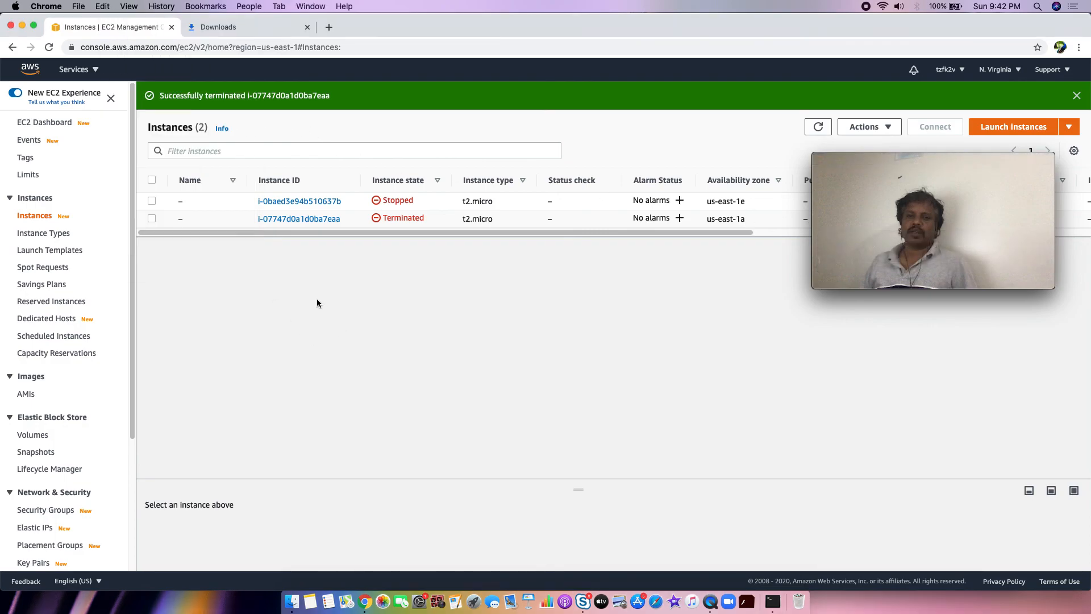
left_click(711, 602)
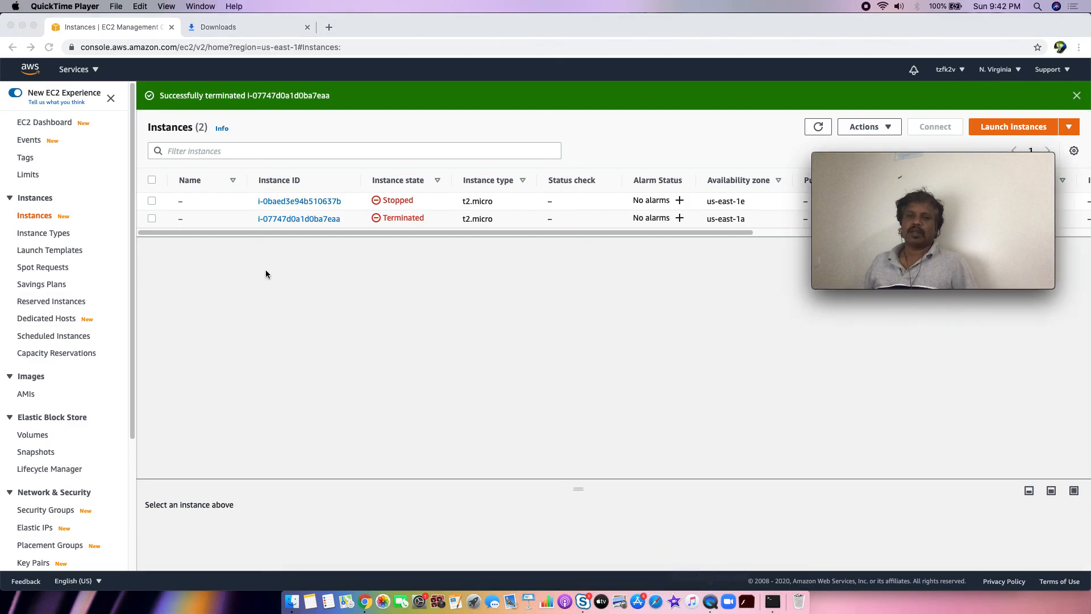